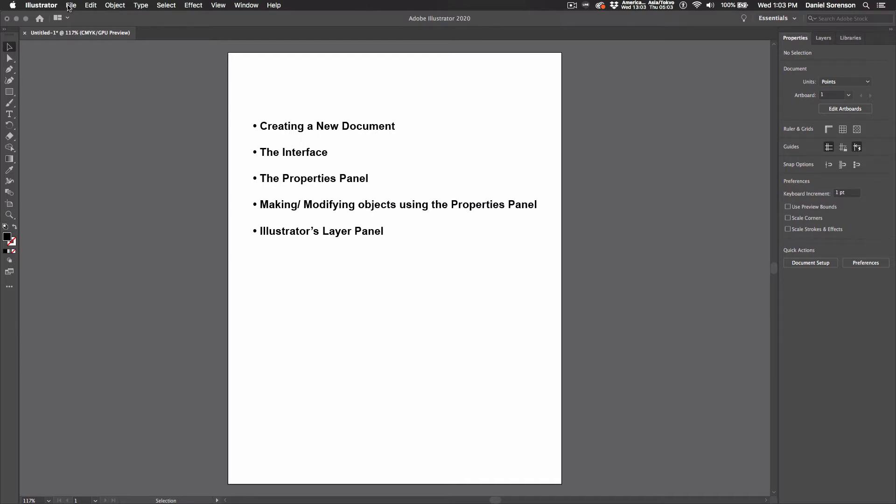
- Create a new Letter document measured in inches, 8.5 x 11 in, with a 0.25 in bleed on all sides
{"action": "left_click", "coordinate": [70, 6]}
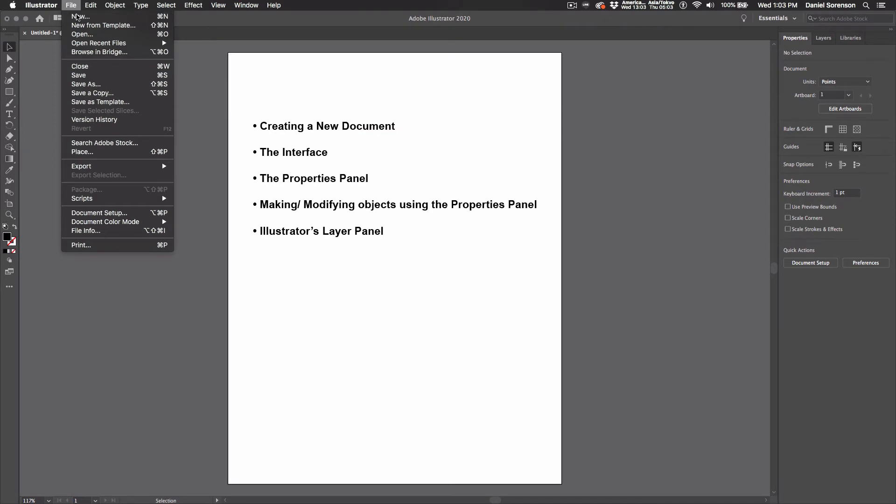
{"action": "left_click", "coordinate": [77, 17]}
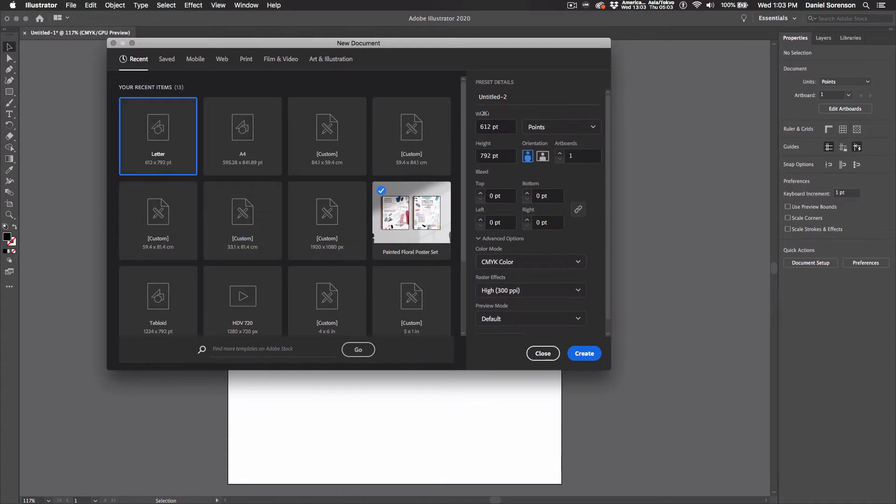
{"action": "left_click_drag", "start_coordinate": [610, 370], "coordinate": [630, 422]}
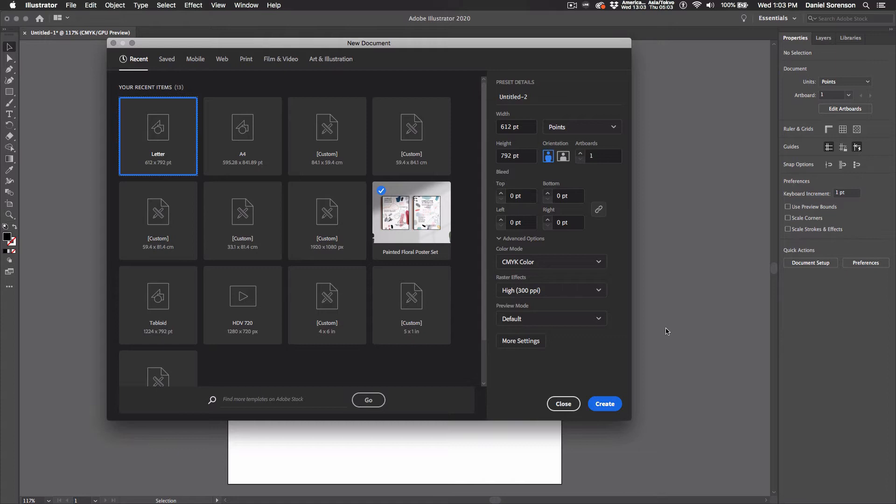
{"action": "left_click", "coordinate": [591, 134]}
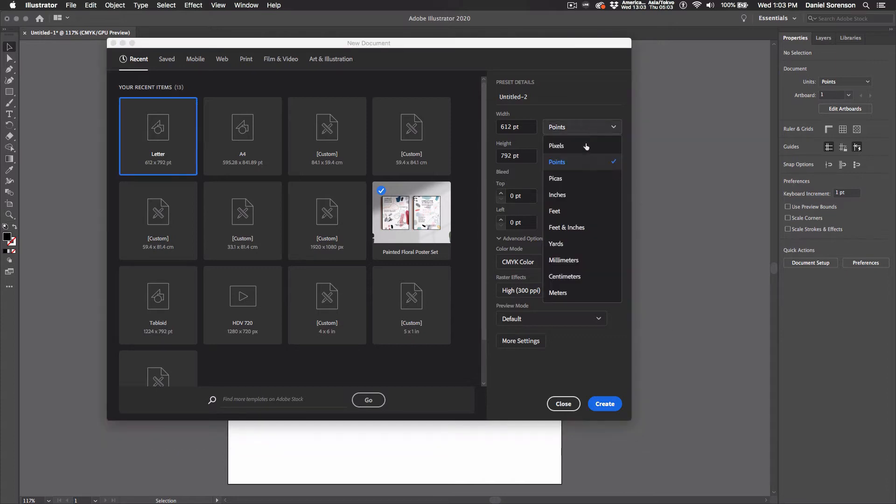
{"action": "left_click", "coordinate": [564, 196]}
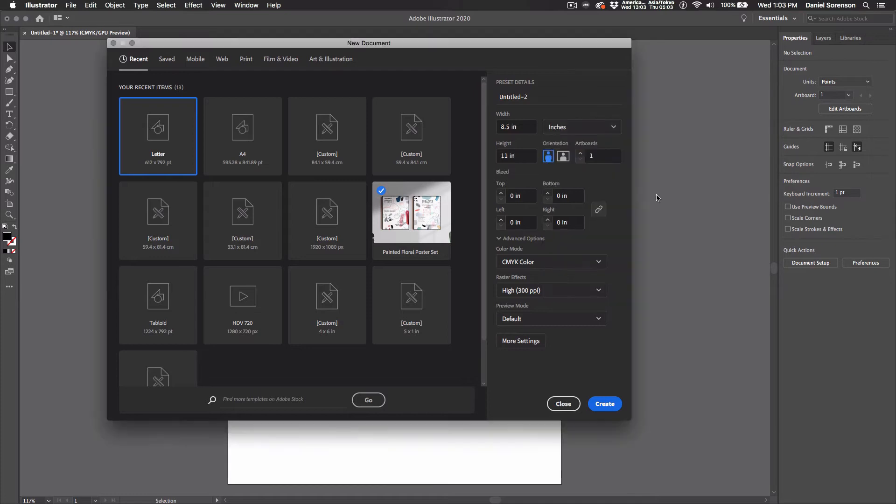
{"action": "double_click", "coordinate": [508, 196]}
{"action": "type", "text": "0.25"}
{"action": "left_click", "coordinate": [607, 190]}
{"action": "left_click", "coordinate": [609, 404]}
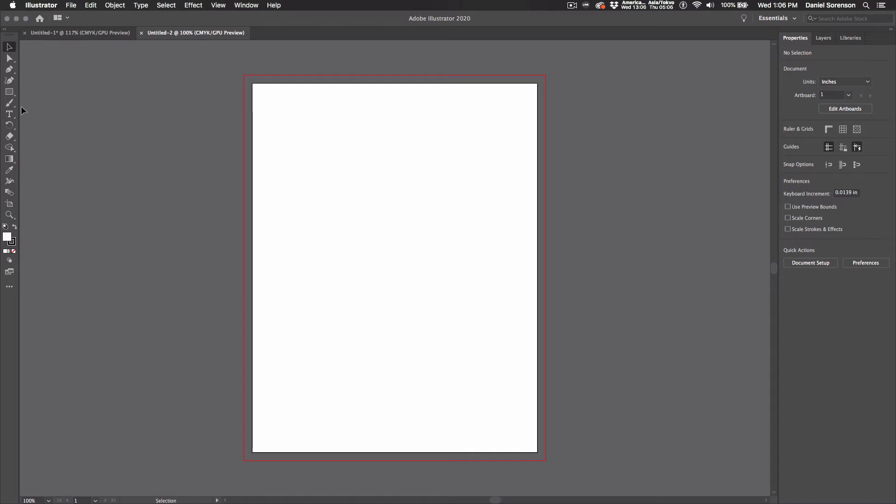
- Draw a square about 4.44 in wide from its center in the upper half of the artboard
{"action": "left_click", "coordinate": [9, 92]}
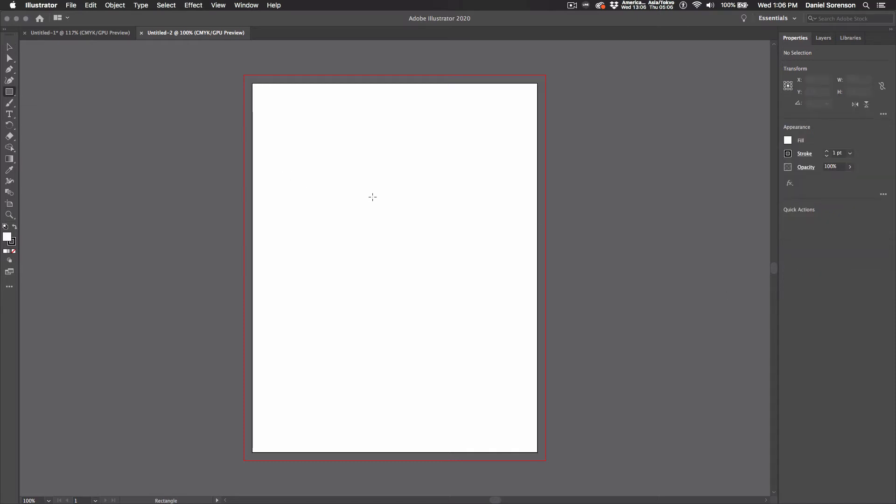
{"action": "mouse_move", "coordinate": [383, 202]}
{"action": "left_mouse_down"}
{"action": "mouse_move", "coordinate": [396, 232]}
{"action": "mouse_move", "coordinate": [469, 291]}
{"action": "mouse_move", "coordinate": [449, 269]}
{"action": "mouse_move", "coordinate": [457, 277]}
{"action": "left_mouse_up"}
{"action": "key", "text": "alt"}
{"action": "key", "text": "shift"}
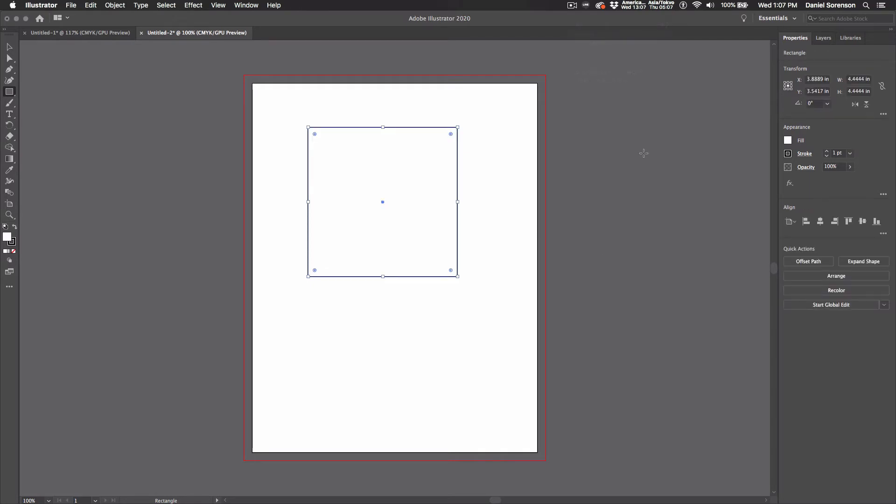
- Float the object properties beside the artboard and give the square a dark red fill and a light blue stroke
{"action": "left_click_drag", "start_coordinate": [798, 40], "coordinate": [606, 60]}
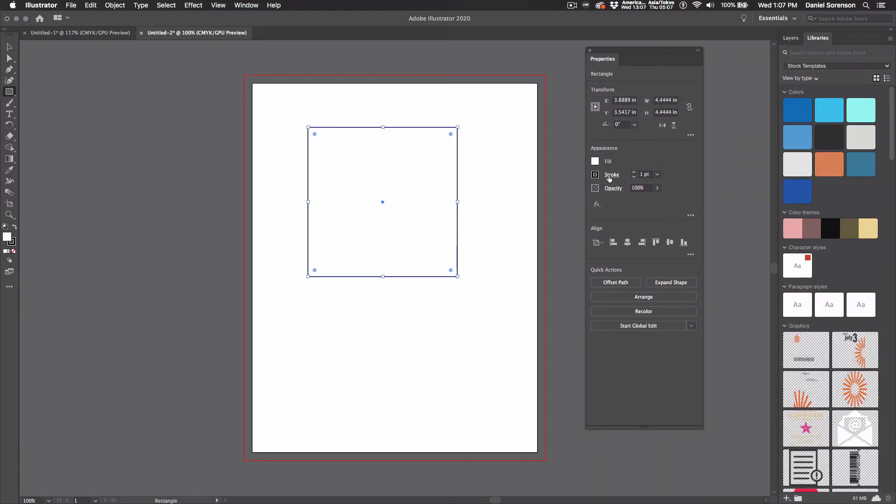
{"action": "left_click", "coordinate": [595, 162]}
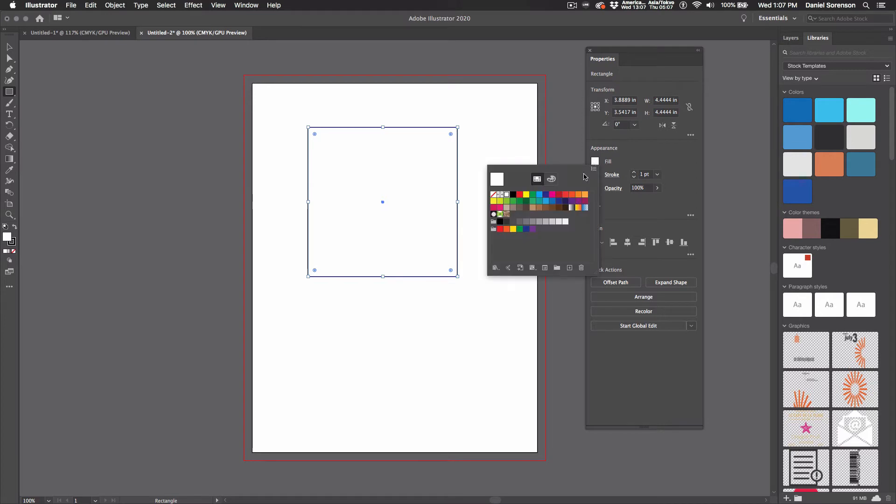
{"action": "left_click", "coordinate": [559, 194]}
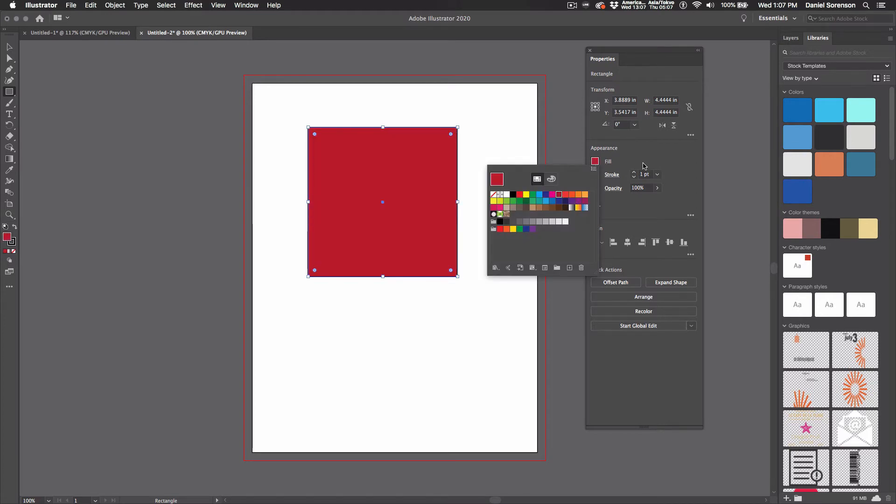
{"action": "left_click", "coordinate": [595, 175]}
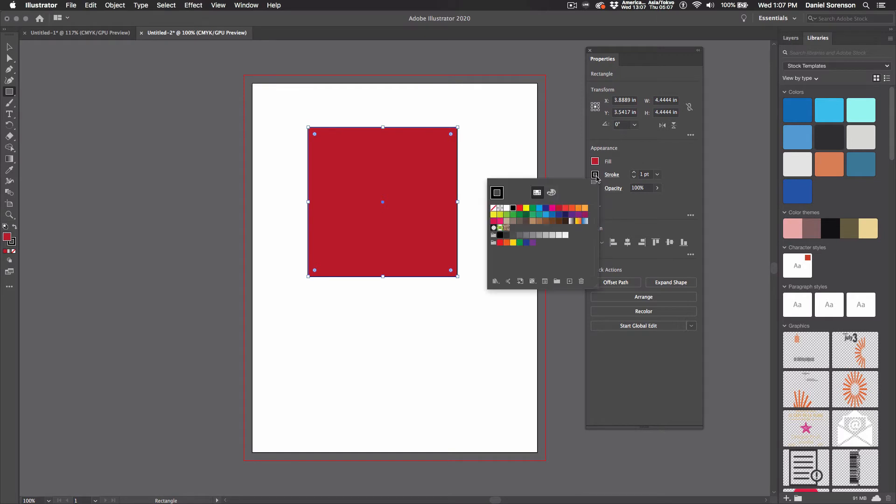
{"action": "left_click", "coordinate": [539, 208]}
{"action": "left_click", "coordinate": [644, 160]}
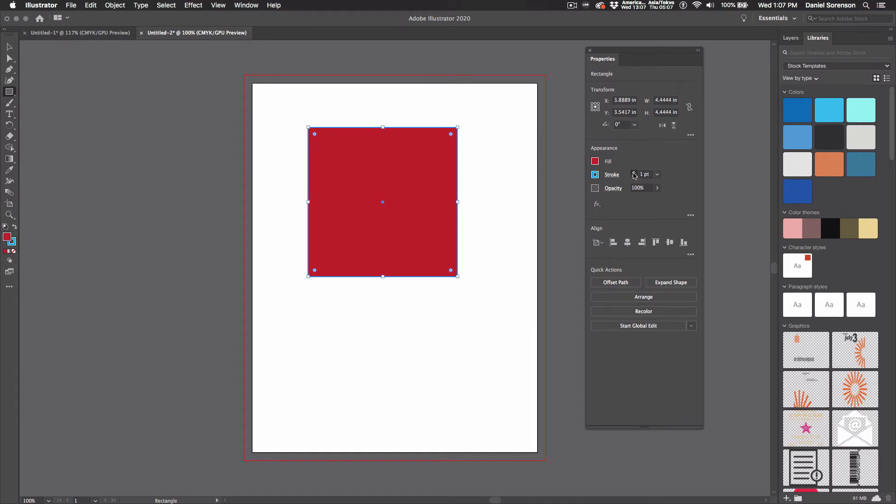
- Increase the square's stroke weight to 9 pt
{"action": "left_click", "coordinate": [634, 172]}
{"action": "left_click", "coordinate": [634, 172]}
{"action": "left_click", "coordinate": [634, 172]}
{"action": "left_click", "coordinate": [634, 172]}
{"action": "left_click", "coordinate": [634, 172]}
{"action": "left_click", "coordinate": [634, 172]}
{"action": "left_click", "coordinate": [634, 172]}
{"action": "left_click", "coordinate": [634, 172]}
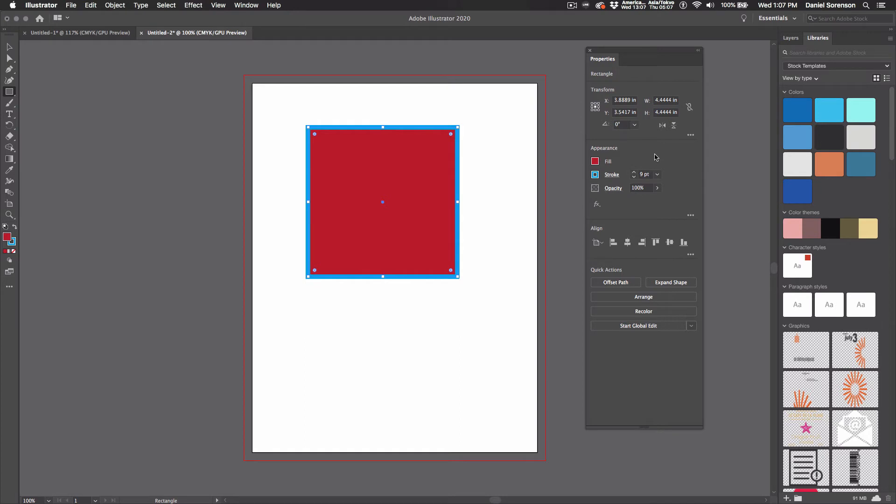
- Turn the square's stroke into a dashed line with 6 pt dashes, keeping the Uniform profile
{"action": "left_click", "coordinate": [613, 175]}
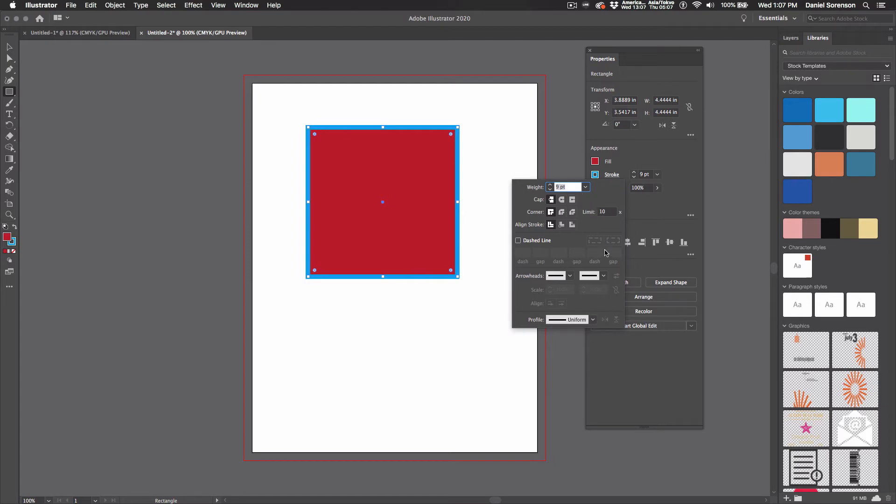
{"action": "left_click", "coordinate": [518, 240]}
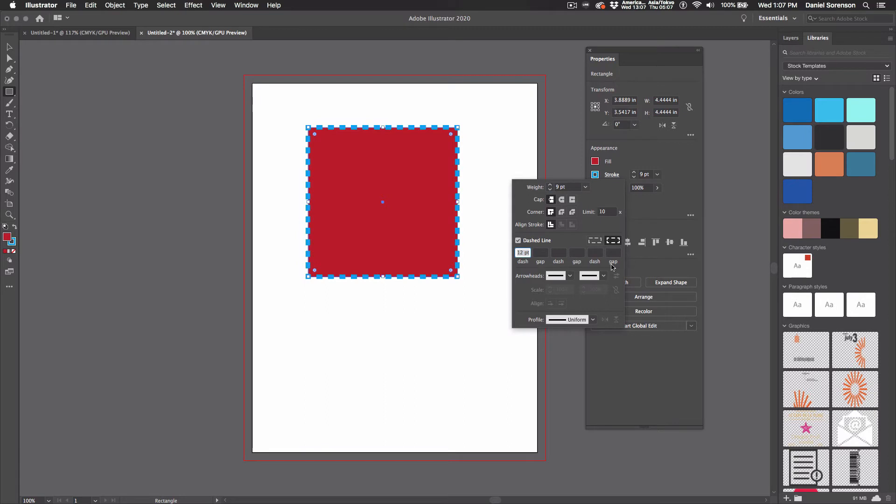
{"action": "type", "text": "6"}
{"action": "key", "text": "Tab"}
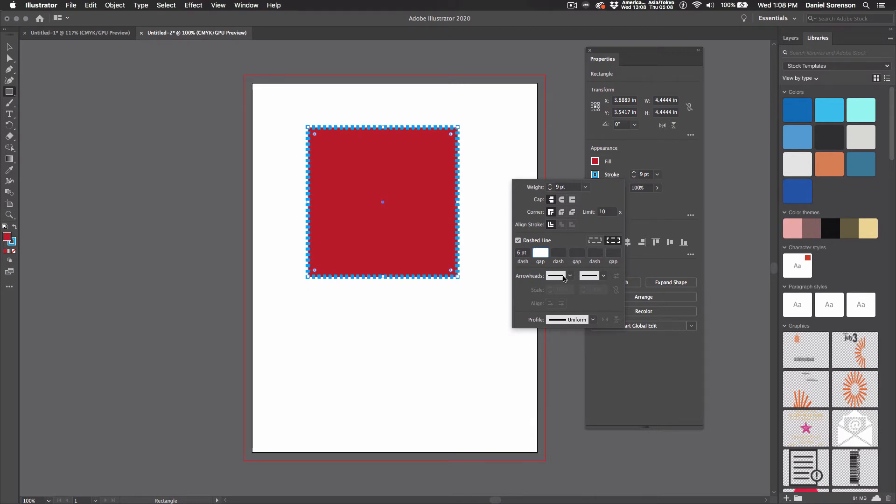
{"action": "left_click", "coordinate": [573, 320]}
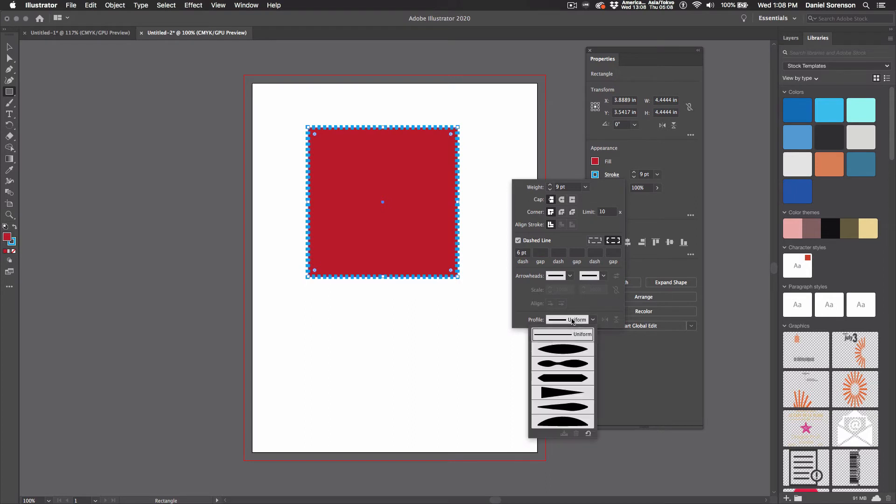
{"action": "left_click", "coordinate": [573, 321]}
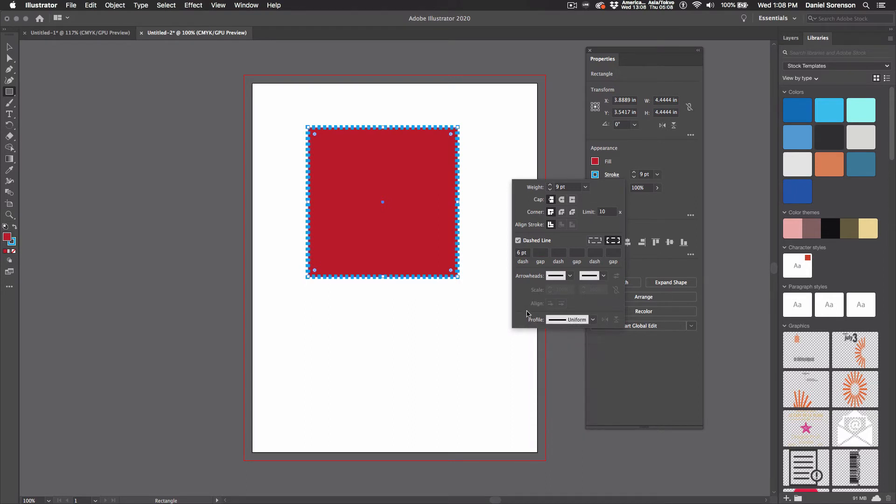
{"action": "left_click", "coordinate": [632, 160]}
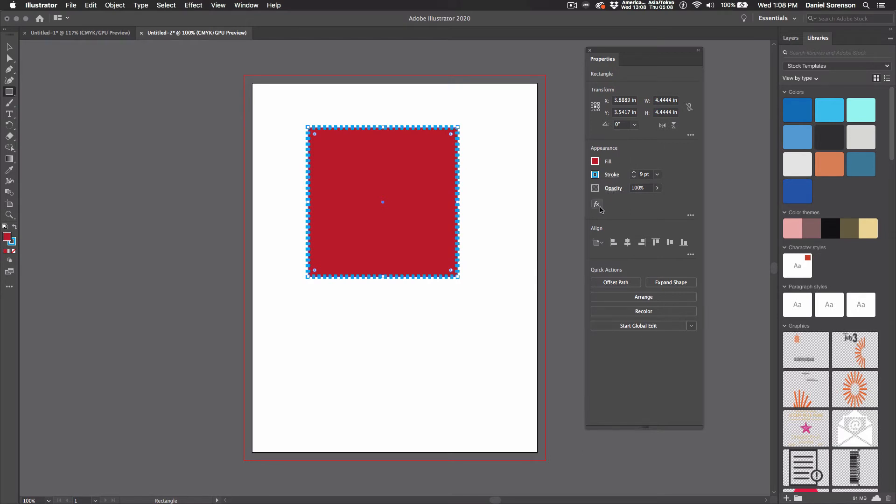
- Show the square's full list of appearance attributes and change its dashed stroke color to orange
{"action": "left_click", "coordinate": [691, 215]}
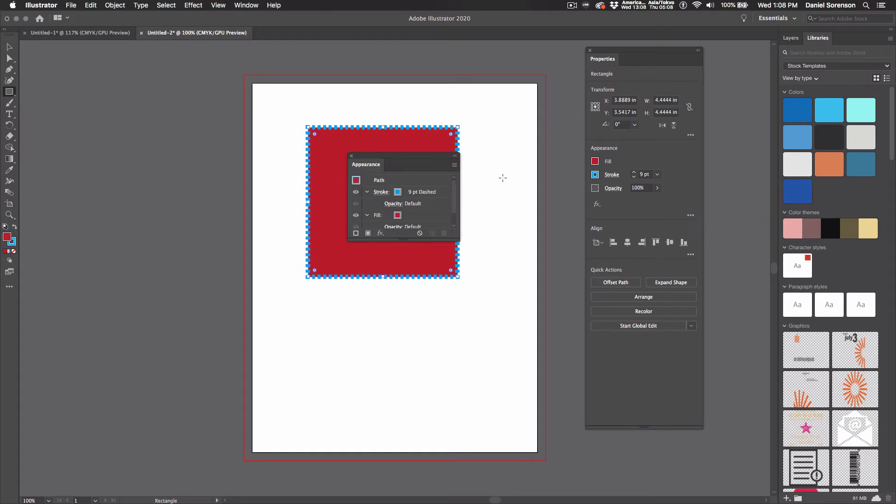
{"action": "left_click_drag", "start_coordinate": [443, 162], "coordinate": [560, 69]}
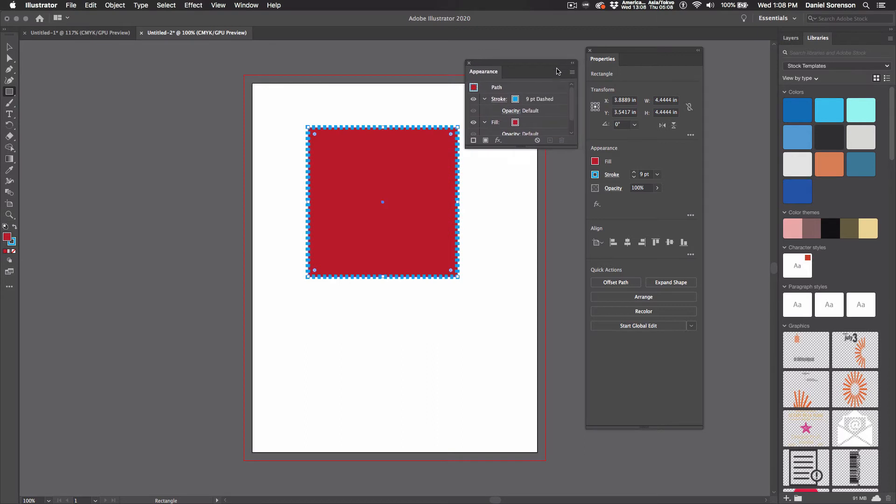
{"action": "left_click_drag", "start_coordinate": [575, 147], "coordinate": [578, 188]}
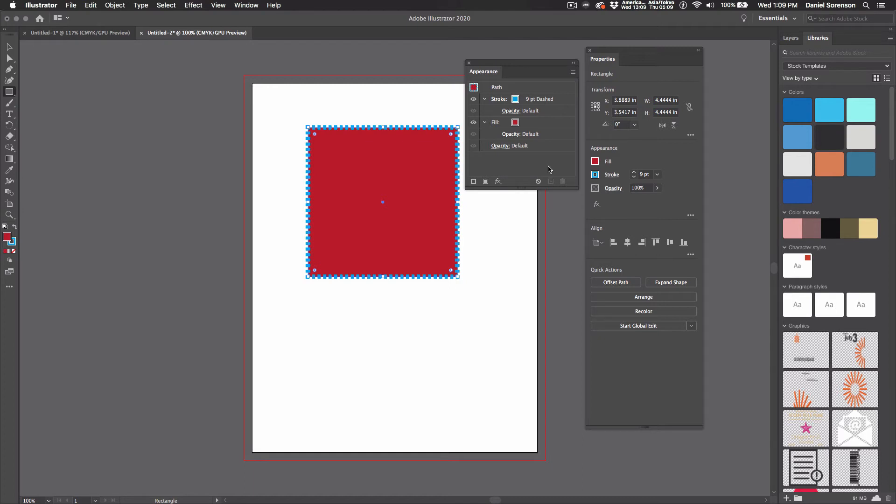
{"action": "left_click", "coordinate": [516, 100]}
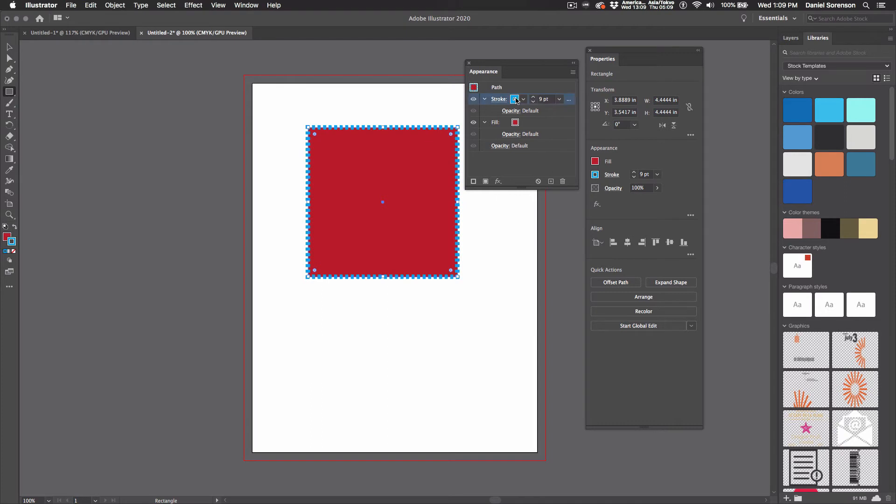
{"action": "left_click", "coordinate": [515, 99]}
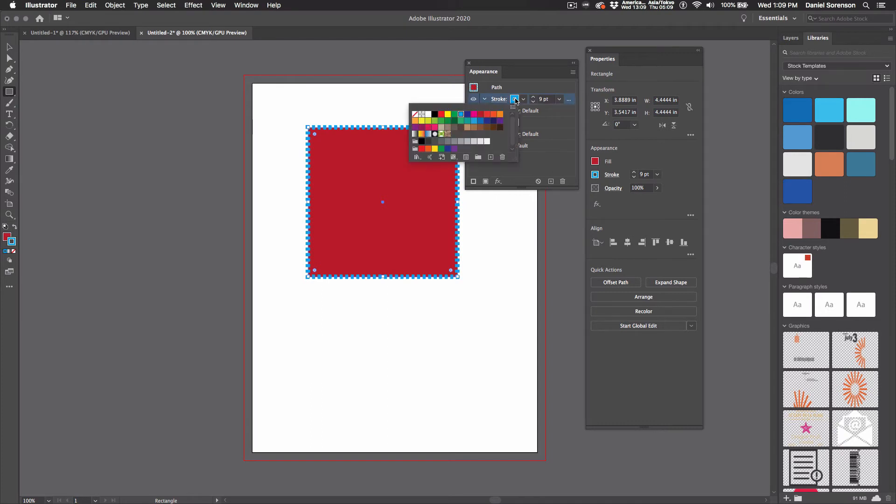
{"action": "left_click", "coordinate": [481, 114]}
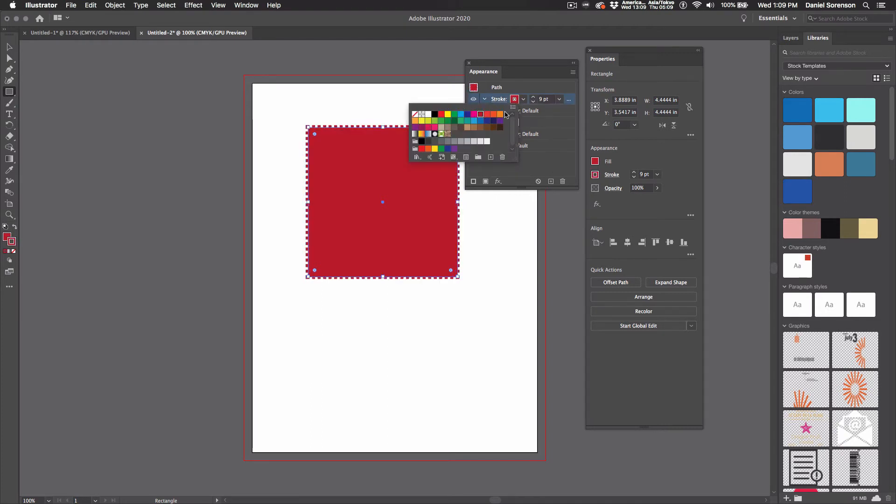
{"action": "left_click", "coordinate": [499, 114]}
{"action": "left_click", "coordinate": [556, 116]}
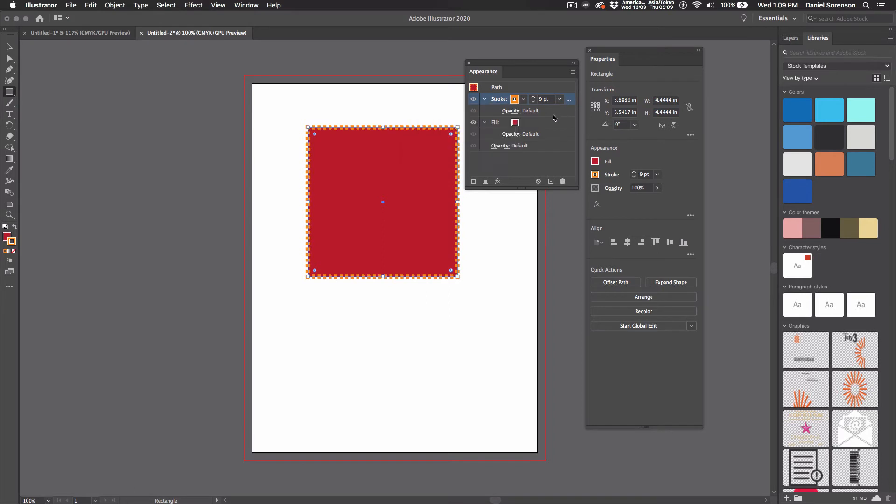
- Change the square's fill color to light blue in its appearance attributes
{"action": "left_click", "coordinate": [516, 124]}
{"action": "left_click", "coordinate": [515, 123]}
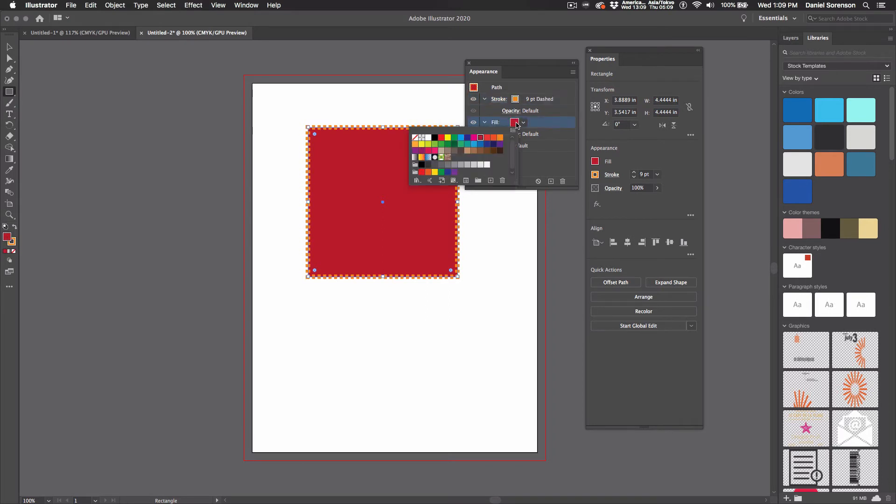
{"action": "left_click", "coordinate": [460, 138]}
{"action": "left_click", "coordinate": [559, 137]}
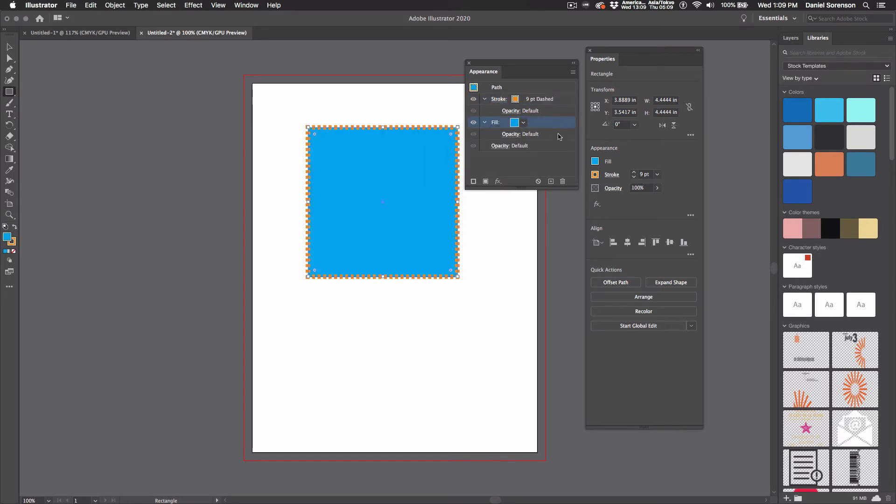
- Lower the opacity of only the square's fill to 47% and close the appearance attributes
{"action": "left_click", "coordinate": [514, 134]}
{"action": "left_click", "coordinate": [513, 135]}
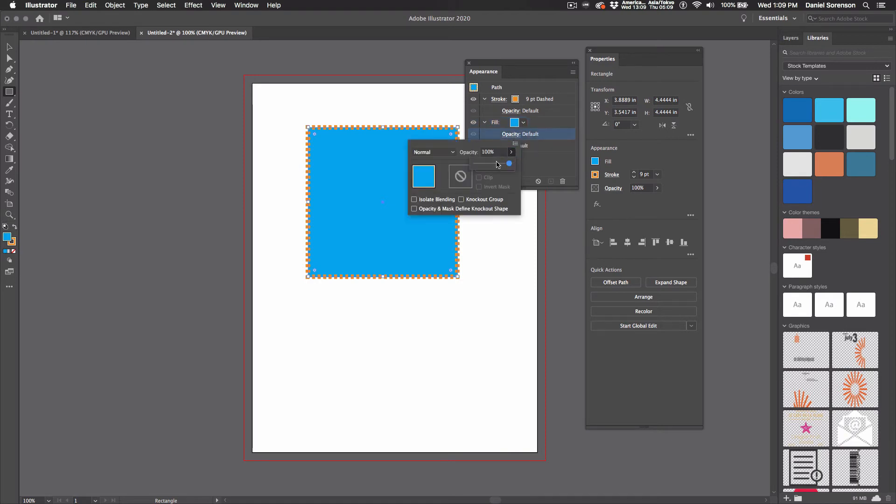
{"action": "left_click_drag", "start_coordinate": [498, 164], "coordinate": [491, 165]}
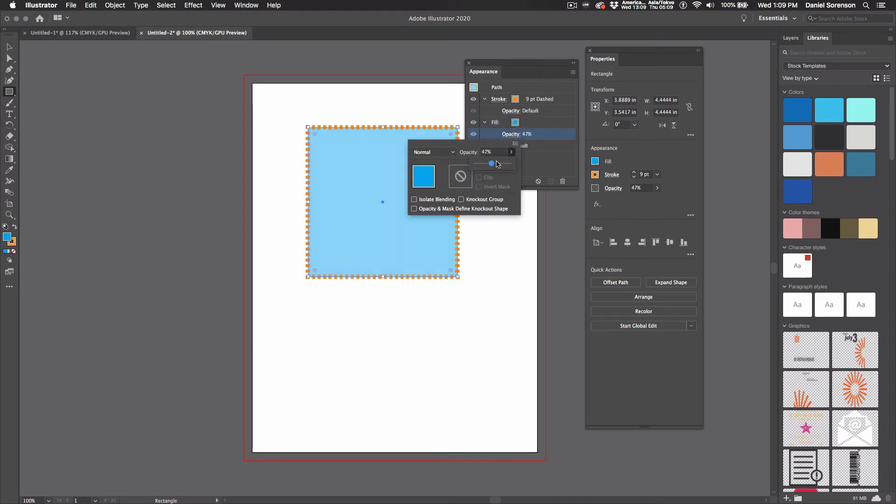
{"action": "left_click", "coordinate": [556, 163]}
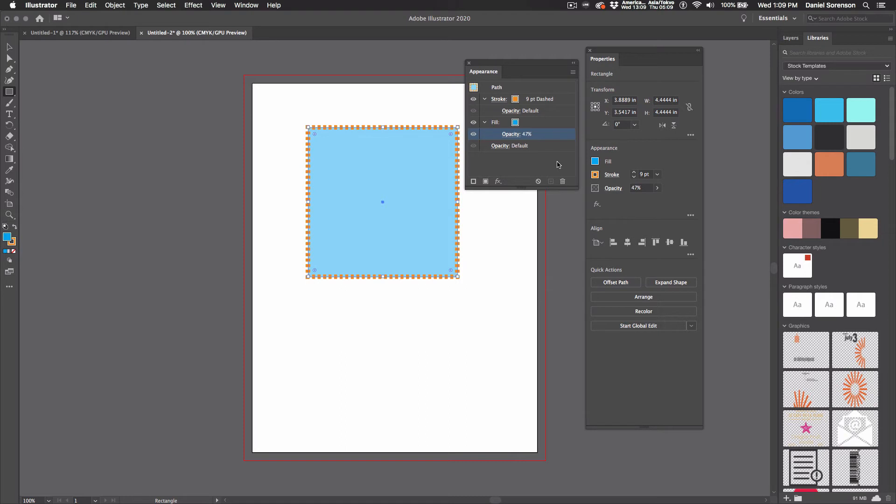
{"action": "key", "text": "shift+F6"}
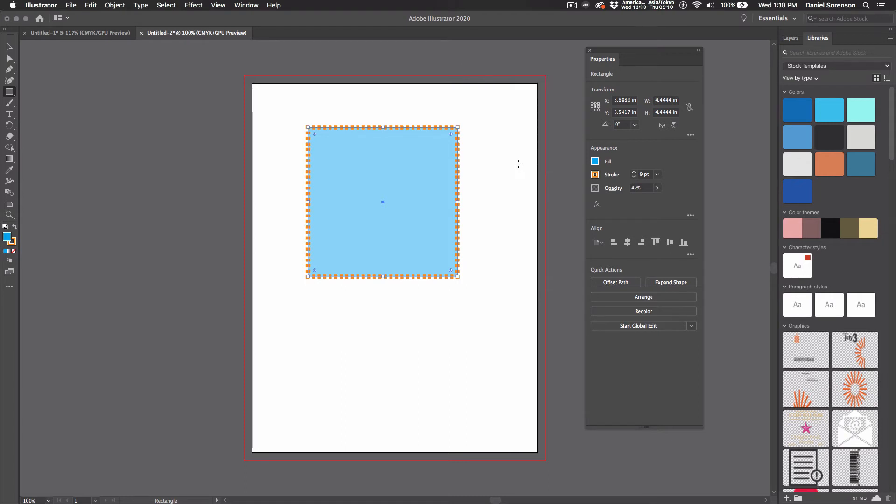
- Draw a circle about 3.89 in across over the square with the Ellipse tool and fill it with bright red
{"action": "left_click_drag", "start_coordinate": [9, 92], "coordinate": [42, 104]}
{"action": "left_click_drag", "start_coordinate": [383, 196], "coordinate": [448, 261]}
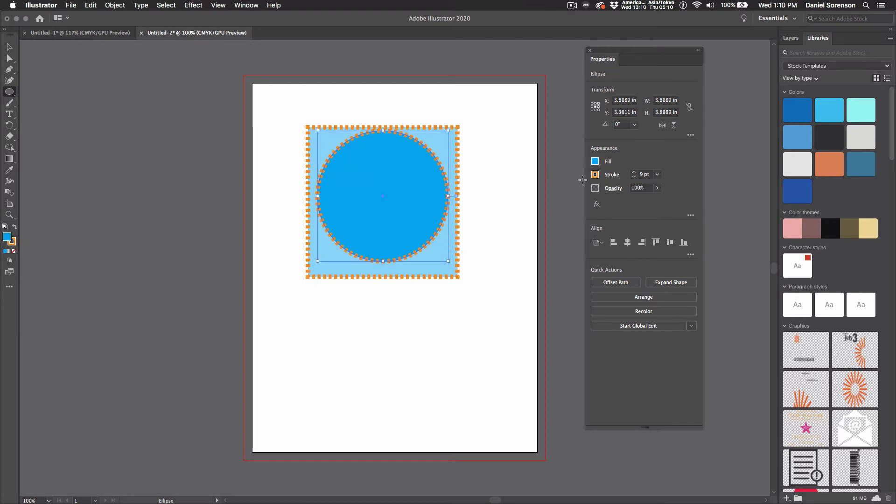
{"action": "left_click", "coordinate": [595, 161]}
{"action": "left_click", "coordinate": [566, 195]}
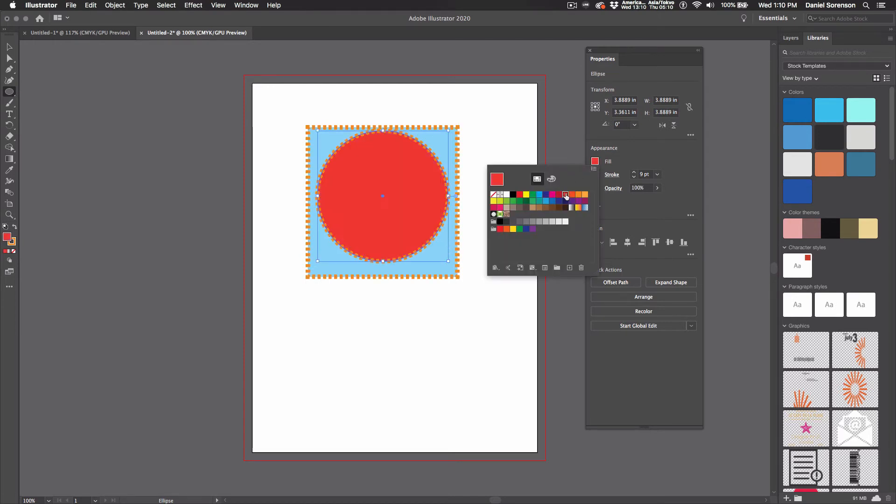
- Make the circle's outline a solid line instead of dashed and change its stroke color to dark blue
{"action": "left_click", "coordinate": [643, 156]}
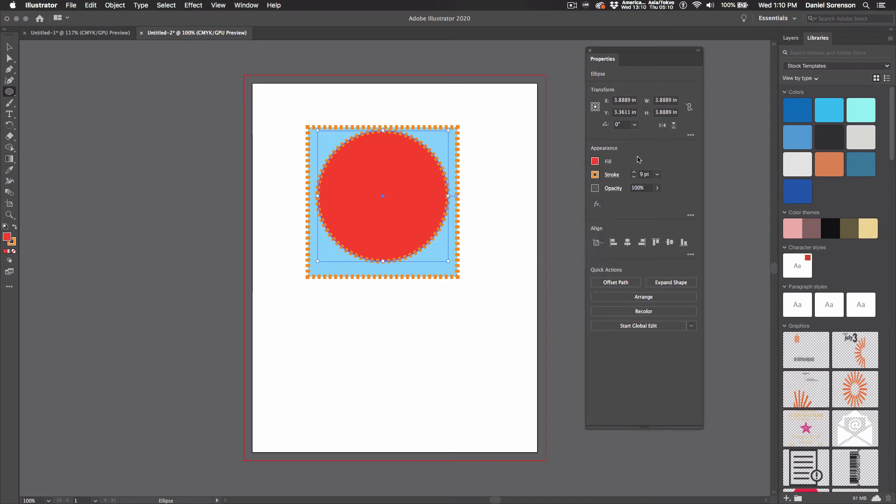
{"action": "left_click", "coordinate": [609, 175]}
{"action": "left_click", "coordinate": [519, 240]}
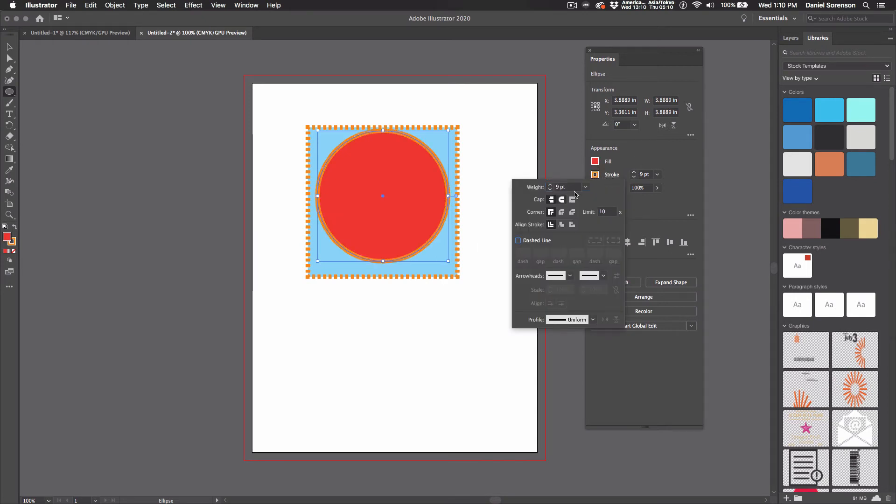
{"action": "left_click", "coordinate": [595, 174]}
{"action": "left_click", "coordinate": [596, 174]}
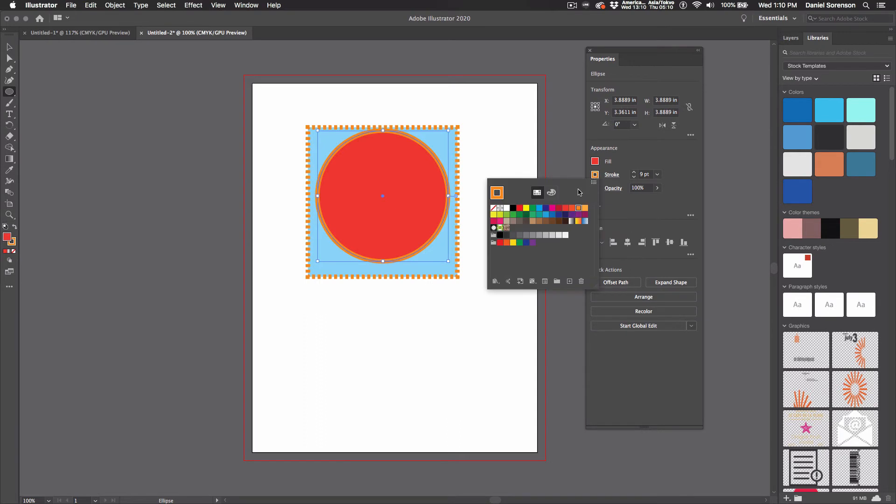
{"action": "left_click", "coordinate": [546, 208]}
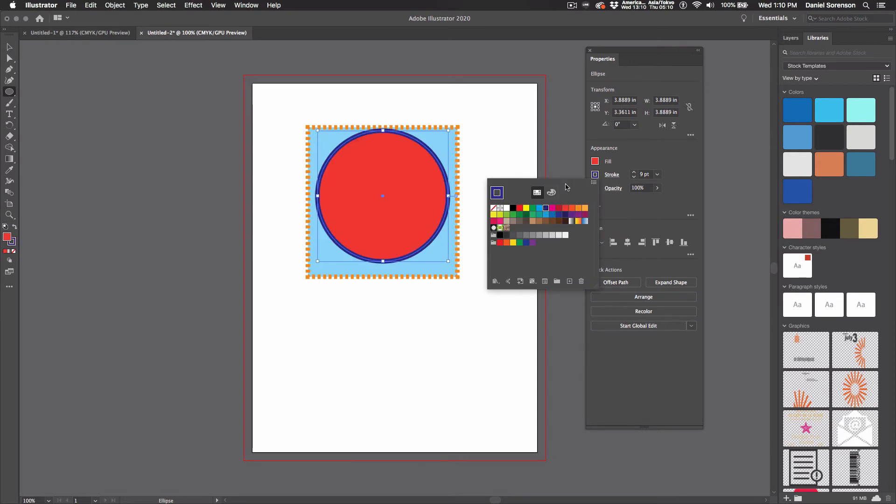
{"action": "left_click", "coordinate": [642, 160]}
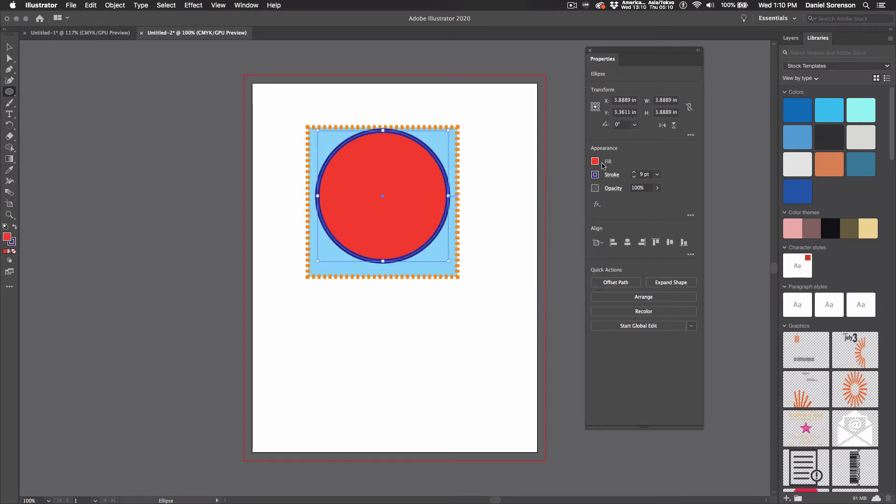
- Draw a polygon from the circle's center with the Polygon tool, reducing its sides to form a triangle about 3.76 in by 3.27 in
{"action": "left_click", "coordinate": [10, 92]}
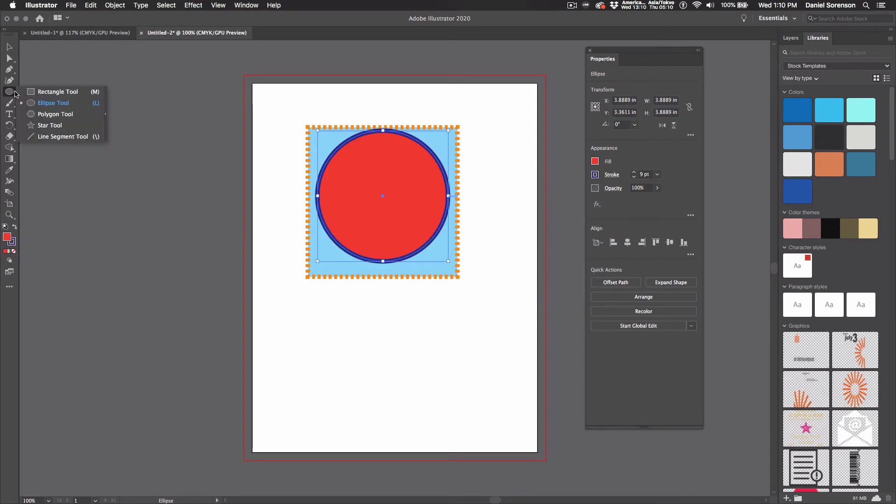
{"action": "left_click", "coordinate": [67, 117]}
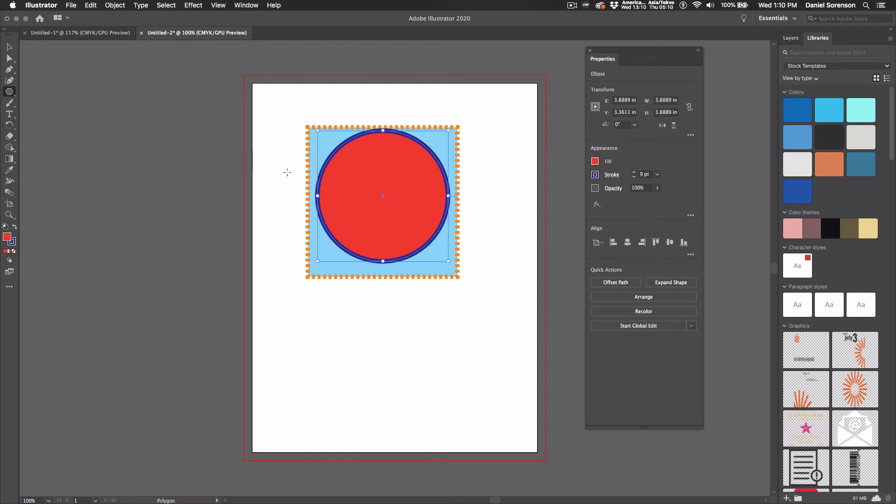
{"action": "left_click_drag", "start_coordinate": [382, 190], "coordinate": [445, 227]}
{"action": "key", "text": "Up"}
{"action": "key", "text": "Down"}
{"action": "key", "text": "Down"}
{"action": "key", "text": "Down"}
{"action": "key", "text": "Down"}
{"action": "key", "text": "Down"}
{"action": "key", "text": "Up"}
{"action": "key", "text": "Up"}
{"action": "key", "text": "Up"}
{"action": "key", "text": "Up"}
{"action": "key", "text": "Down"}
{"action": "key", "text": "Down"}
{"action": "key", "text": "Down"}
{"action": "key", "text": "Down"}
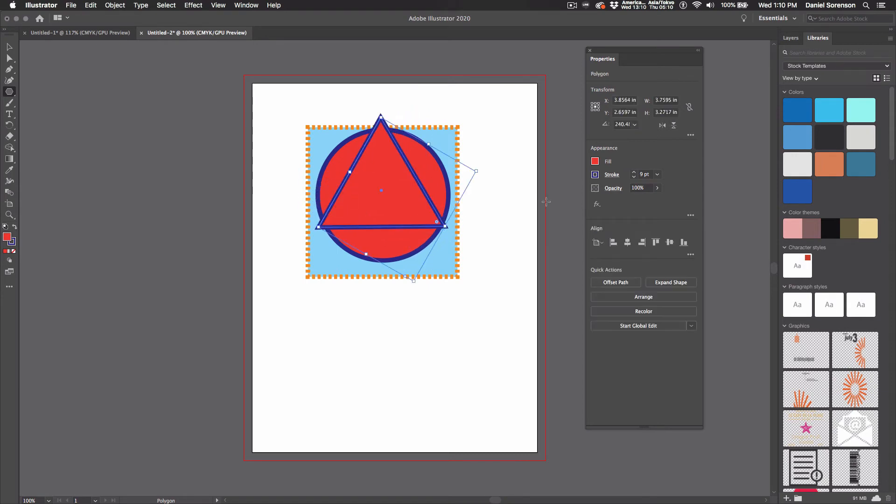
- Fill the triangle with green, change its stroke color to yellow, and deselect it
{"action": "left_click", "coordinate": [596, 161]}
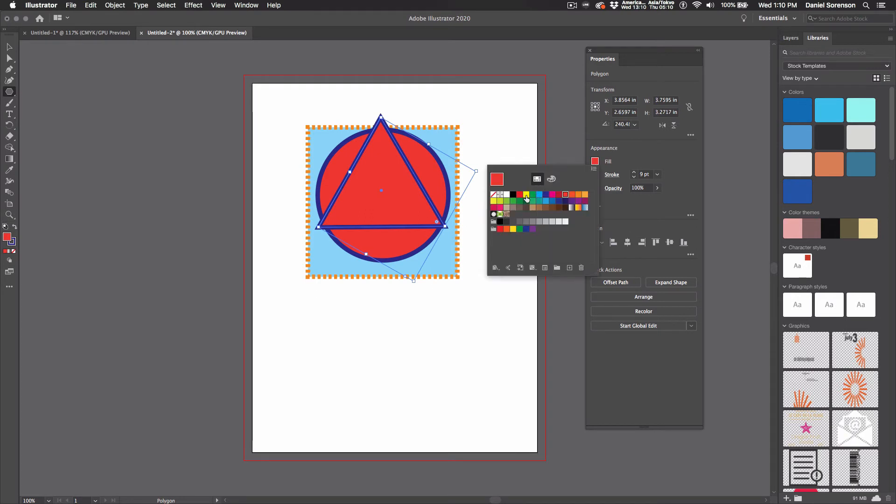
{"action": "left_click", "coordinate": [532, 194]}
{"action": "left_click", "coordinate": [635, 167]}
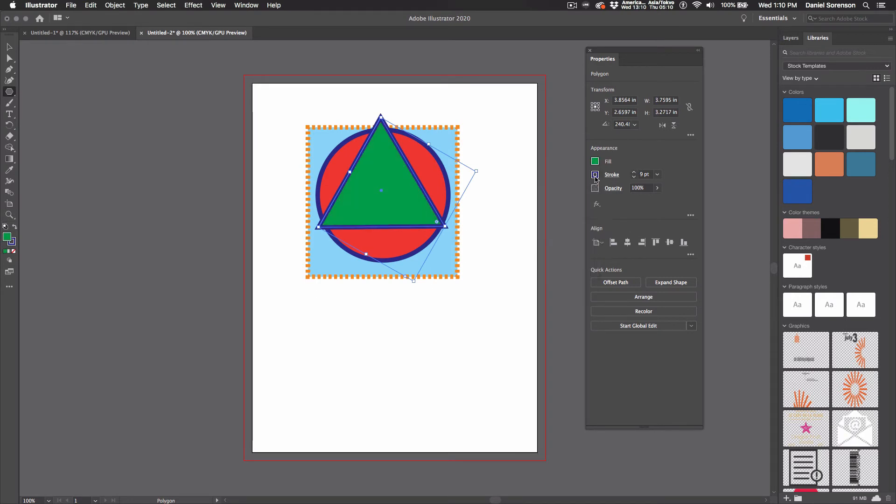
{"action": "left_click", "coordinate": [595, 174]}
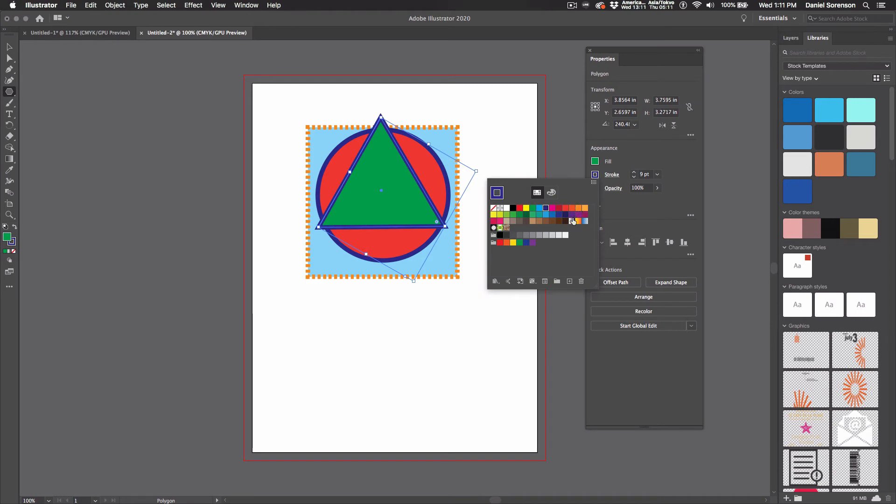
{"action": "left_click", "coordinate": [493, 214]}
{"action": "left_click", "coordinate": [647, 162]}
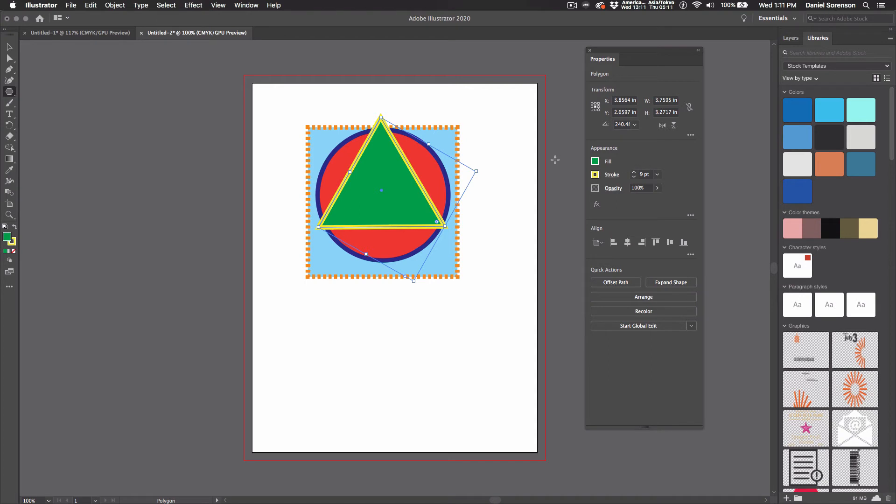
{"action": "key", "text": "super+shift+a"}
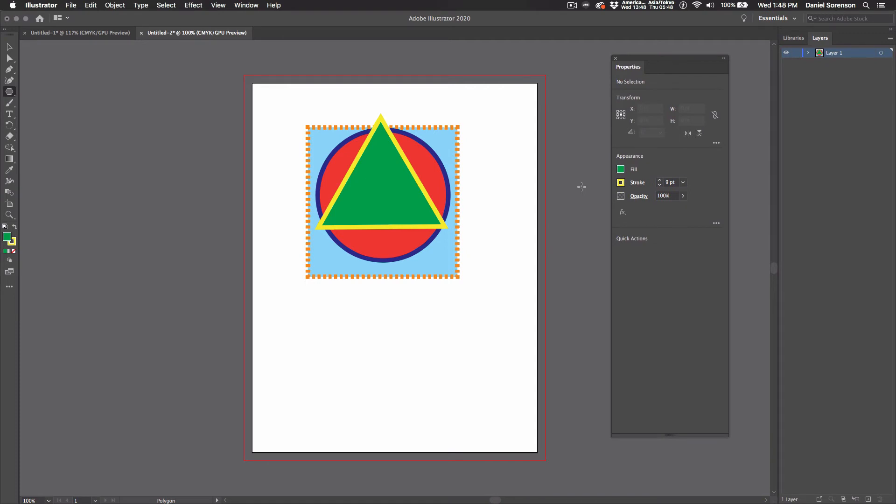
- Float the Layers panel beside the artboard with Properties docked, and expand Layer 1 to list its shapes
{"action": "left_click_drag", "start_coordinate": [658, 58], "coordinate": [596, 74]}
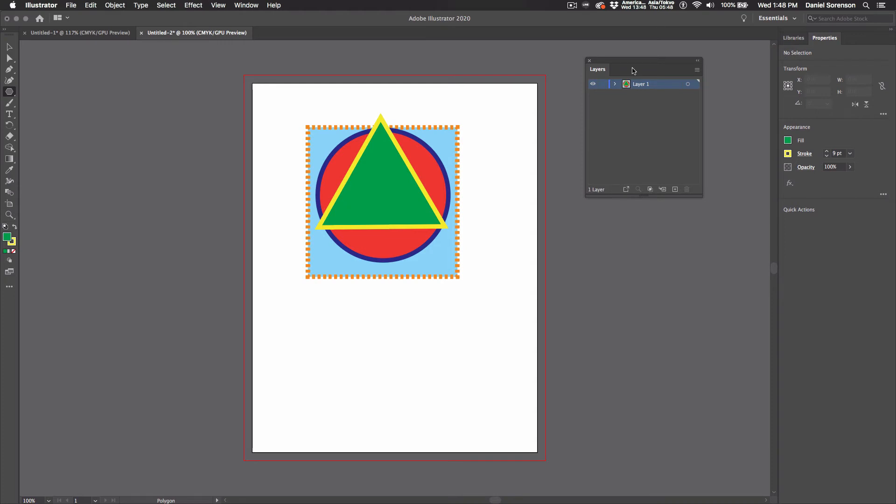
{"action": "left_click", "coordinate": [616, 85]}
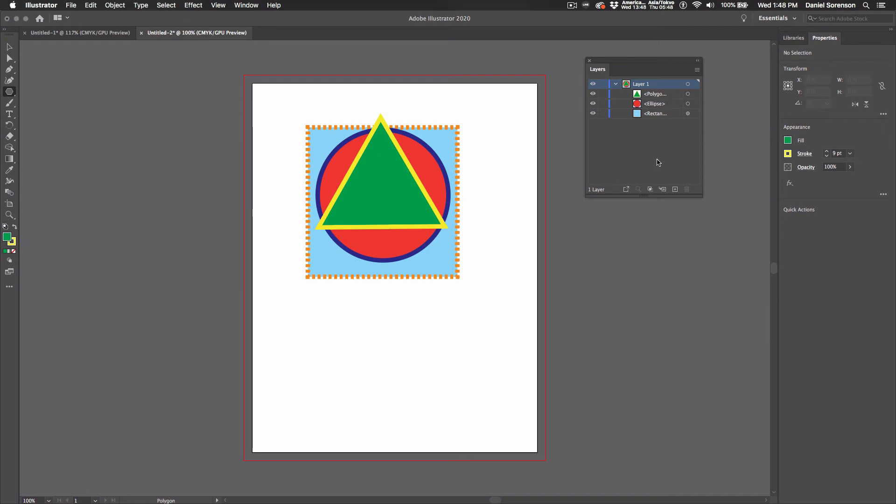
- Draw a short slanted straight path beside the square with the Pen tool and delete it from Layer 1
{"action": "left_click", "coordinate": [9, 69]}
{"action": "left_click", "coordinate": [488, 186]}
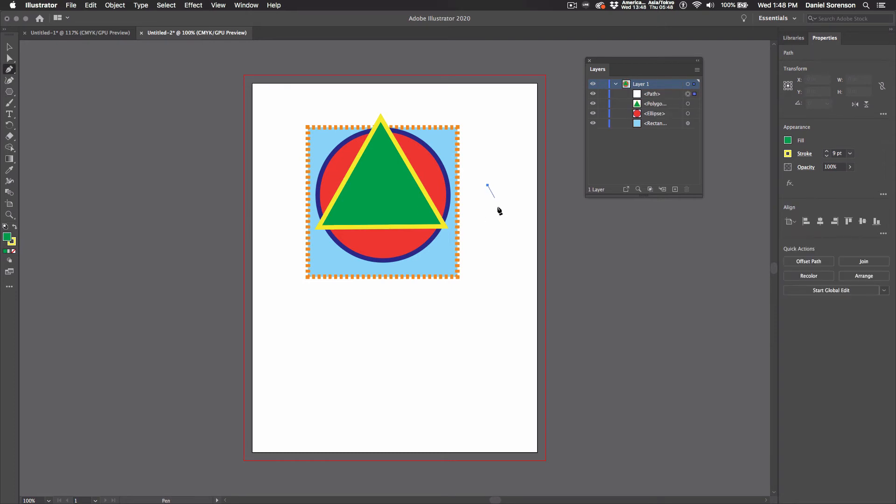
{"action": "left_click", "coordinate": [499, 223]}
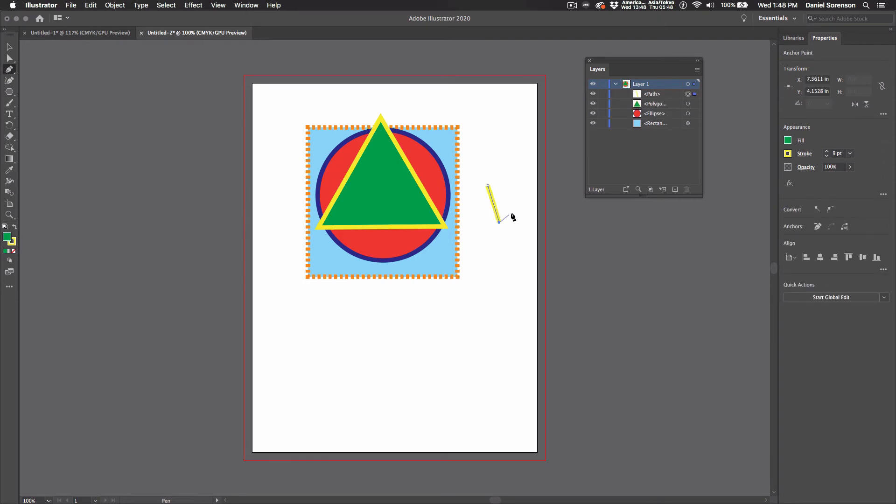
{"action": "key", "text": "super"}
{"action": "left_click", "coordinate": [513, 212], "text": "super"}
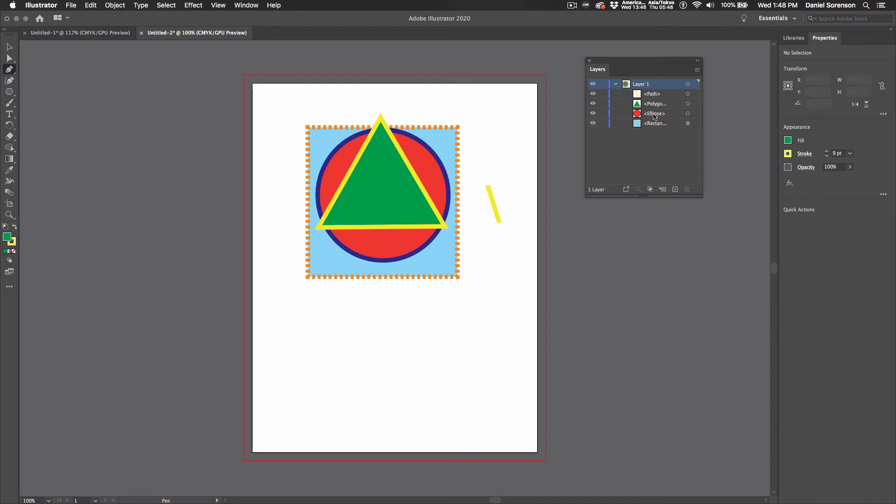
{"action": "left_click_drag", "start_coordinate": [648, 96], "coordinate": [687, 189]}
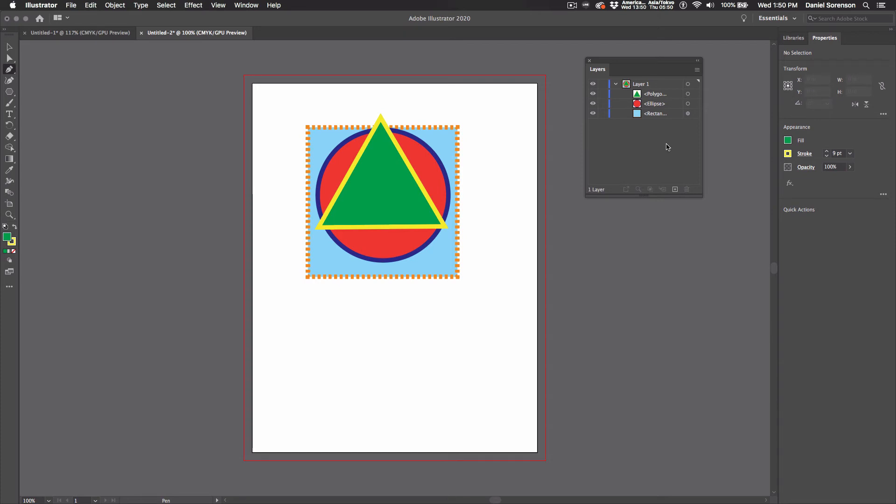
- Select the triangle, the circle and the square one after another directly on the artboard
{"action": "left_click", "coordinate": [10, 47]}
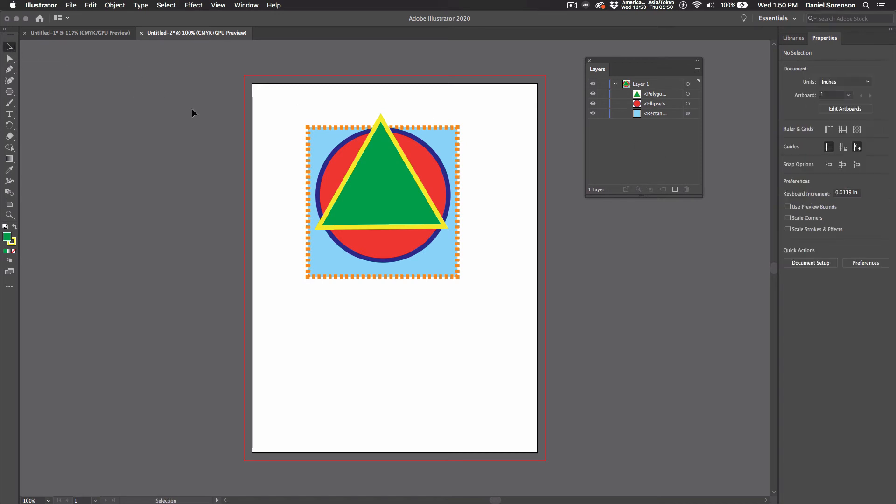
{"action": "left_click", "coordinate": [350, 183]}
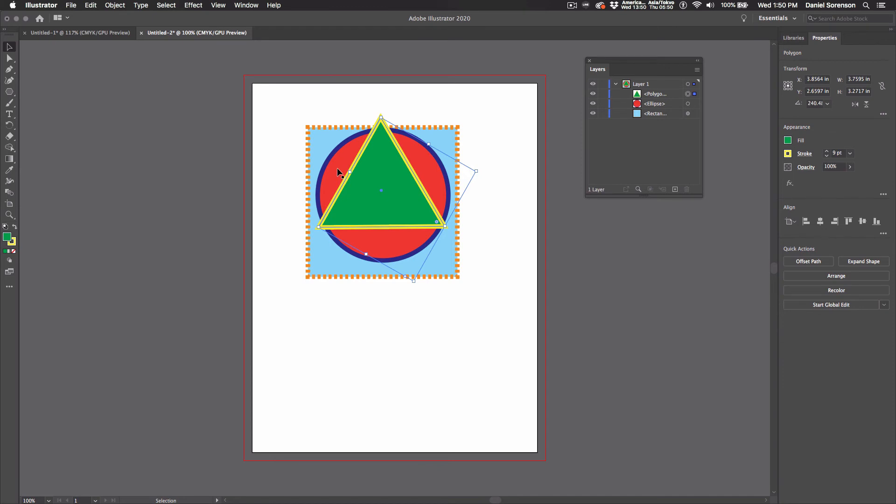
{"action": "left_click", "coordinate": [338, 171]}
{"action": "left_click", "coordinate": [309, 141]}
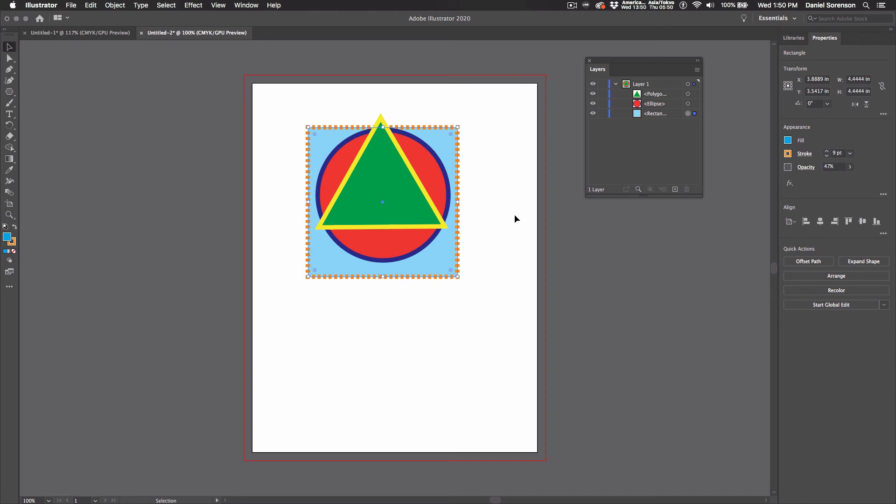
- Select the triangle and cycle the selection through the overlapping shapes to the circle and the square behind it
{"action": "left_click", "coordinate": [400, 194]}
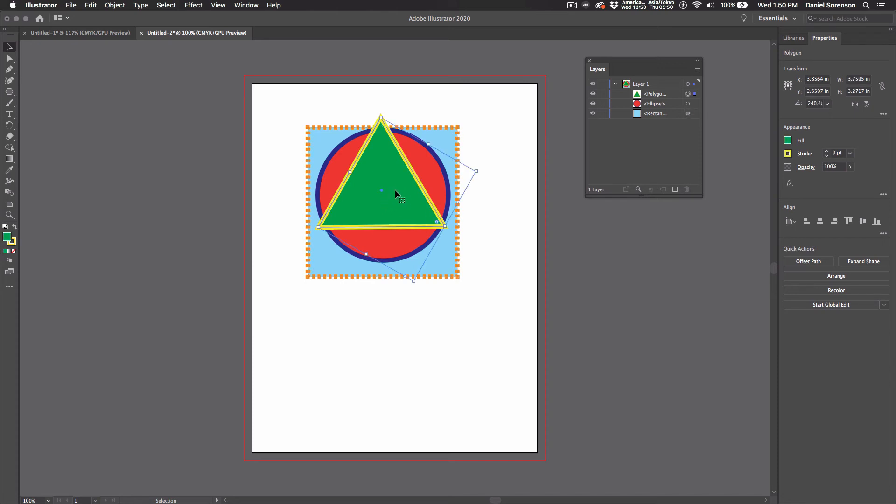
{"action": "key", "text": "a"}
{"action": "left_click", "coordinate": [397, 194], "text": "super"}
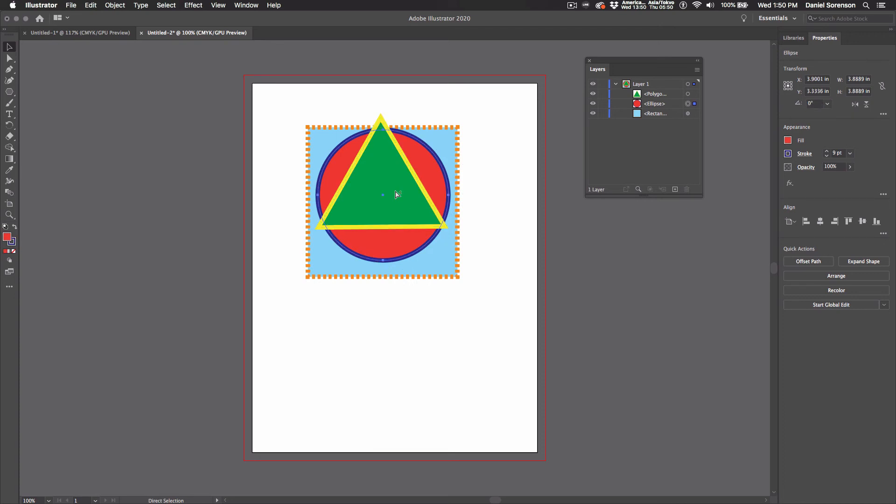
{"action": "left_click", "coordinate": [397, 195], "text": "super"}
{"action": "key", "text": "v"}
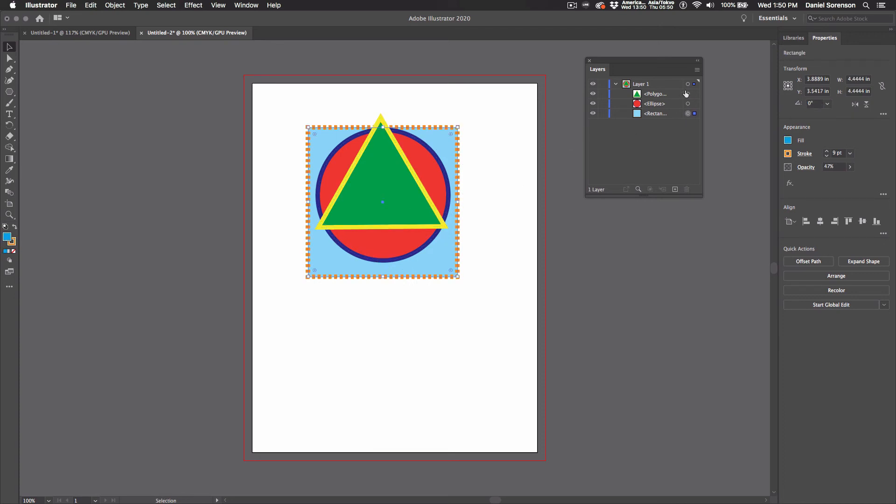
- Move the Layers panel closer to the artwork and use its entries to select the circle and the triangle in turn
{"action": "left_click_drag", "start_coordinate": [651, 63], "coordinate": [590, 116]}
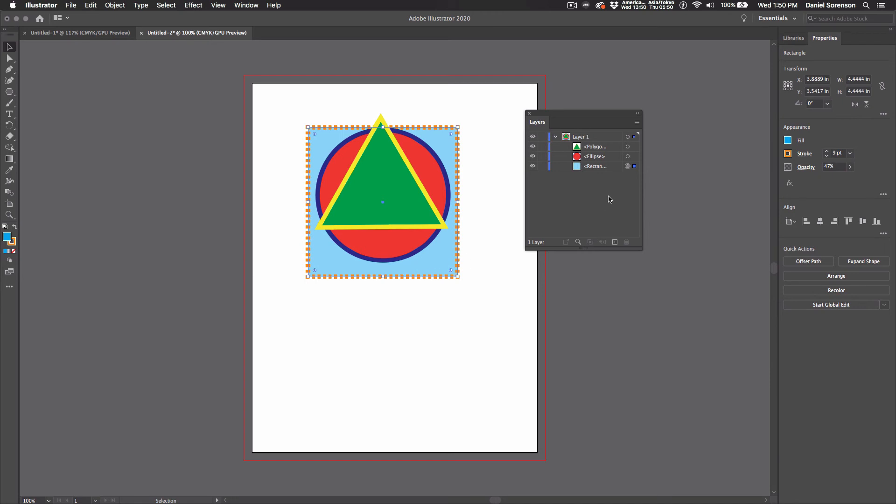
{"action": "left_click", "coordinate": [634, 155]}
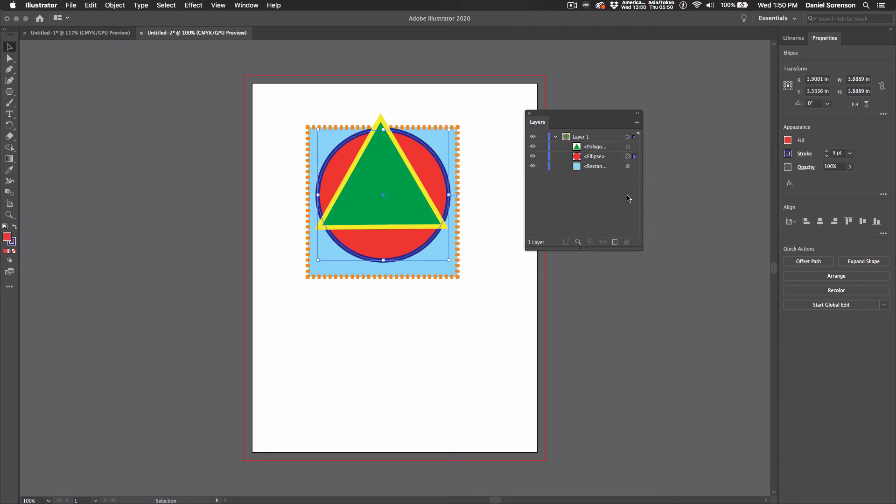
{"action": "left_click", "coordinate": [634, 147]}
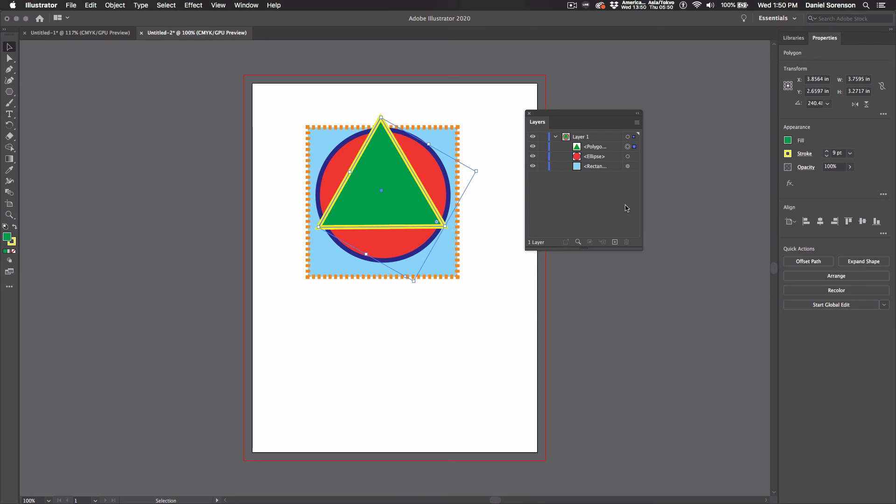
- Add the circle and square to the triangle's selection through Layer 1, remove the circle from it, and deselect everything
{"action": "left_click", "coordinate": [634, 157]}
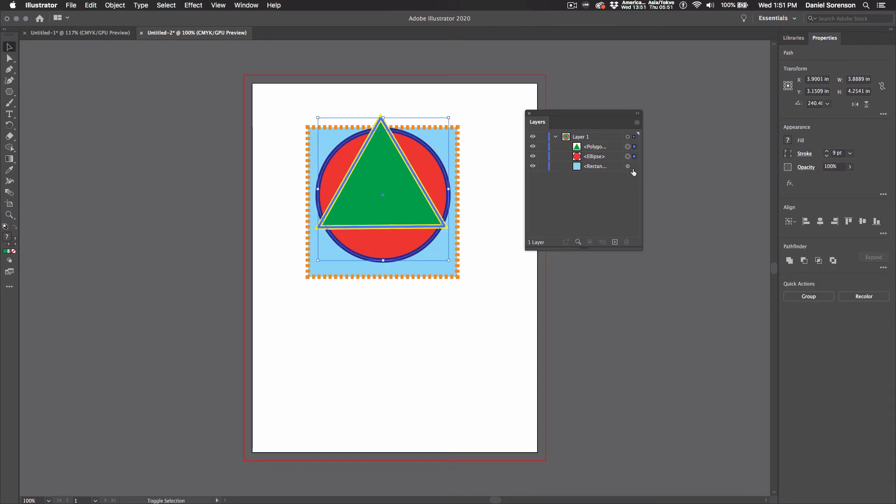
{"action": "left_click", "coordinate": [635, 166]}
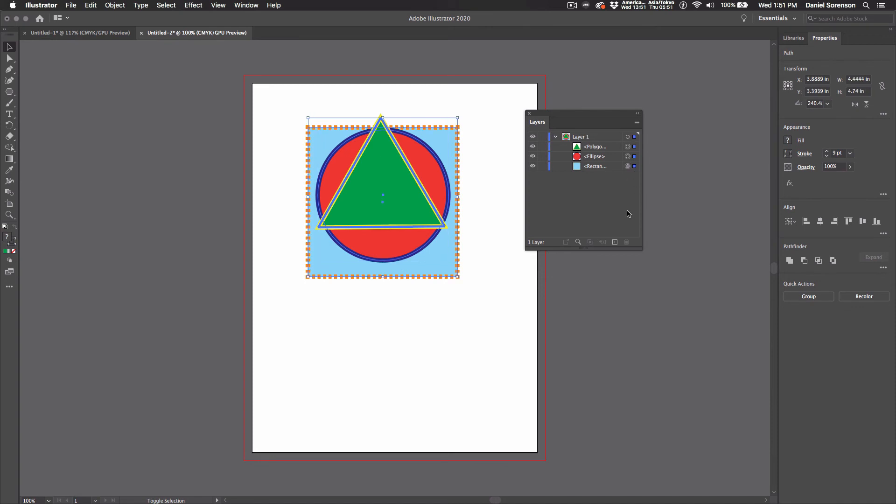
{"action": "left_click", "coordinate": [634, 156], "text": "shift"}
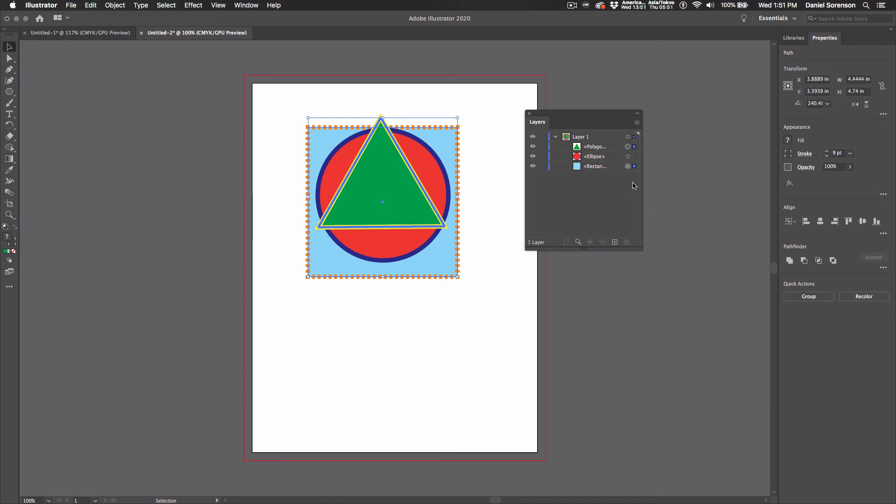
{"action": "left_click", "coordinate": [500, 194]}
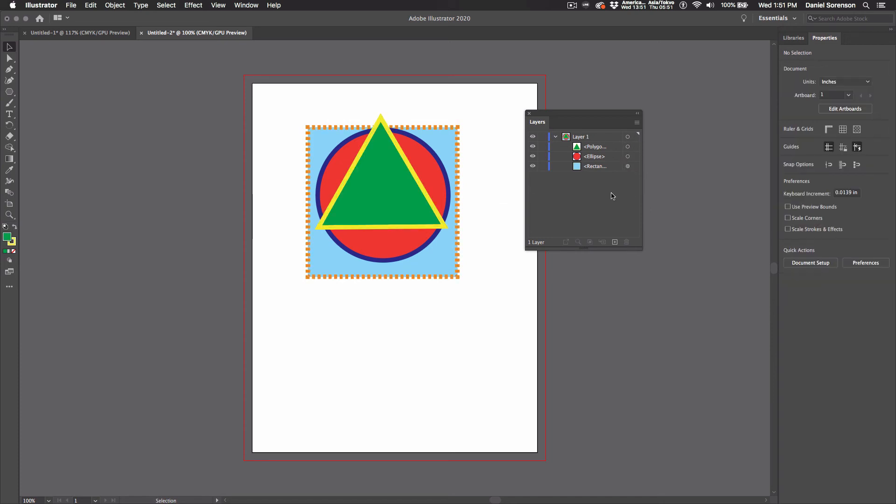
- Target the square in Layer 1 and move the circle above the triangle in the stacking order
{"action": "left_click", "coordinate": [629, 166]}
{"action": "left_click_drag", "start_coordinate": [595, 158], "coordinate": [590, 143]}
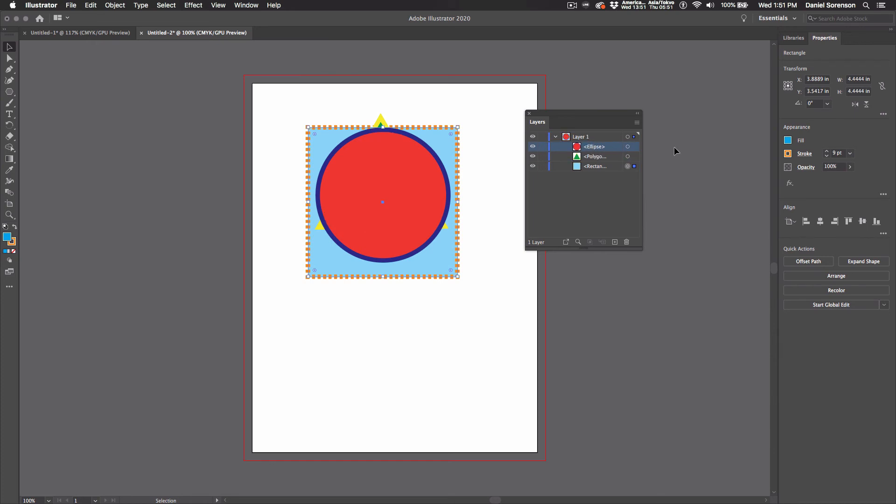
- Lower the whole square's opacity to 51% and undo the change
{"action": "left_click", "coordinate": [851, 168]}
{"action": "left_click_drag", "start_coordinate": [849, 179], "coordinate": [835, 179]}
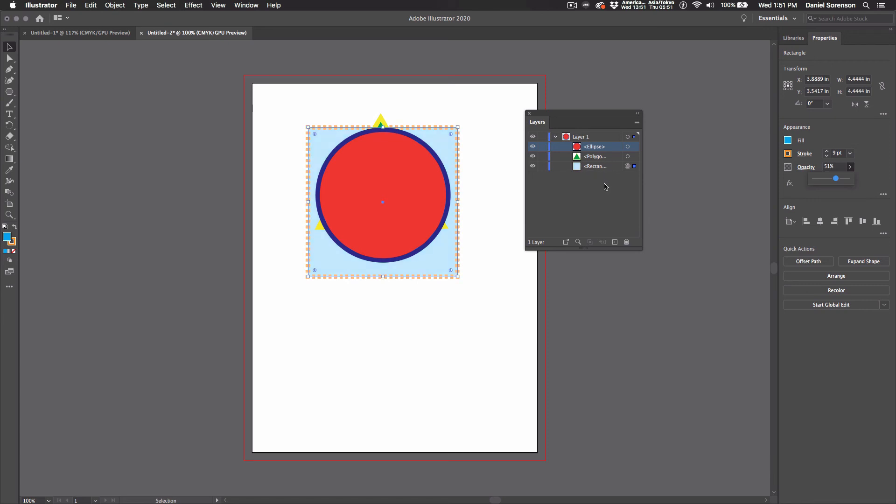
{"action": "key", "text": "super+z"}
- Target the circle in Layer 1 and lower its overall opacity to 44%
{"action": "left_click", "coordinate": [628, 146]}
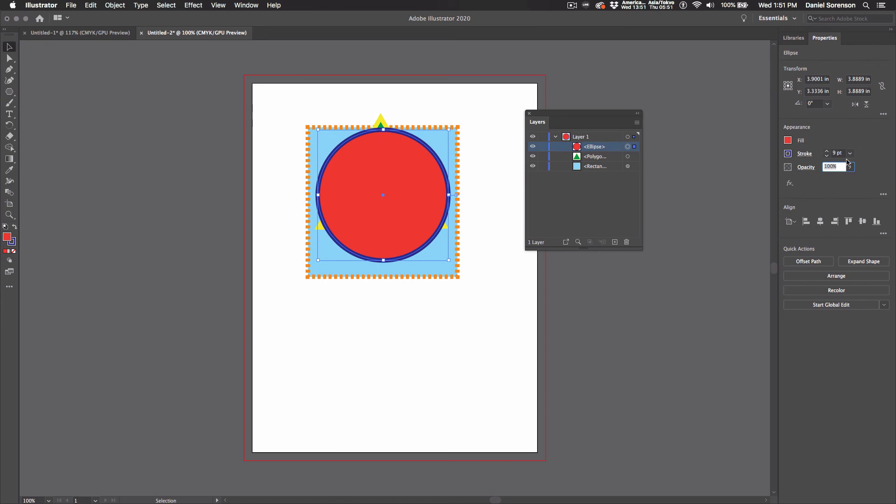
{"action": "left_click", "coordinate": [851, 167]}
{"action": "left_click_drag", "start_coordinate": [845, 177], "coordinate": [831, 182]}
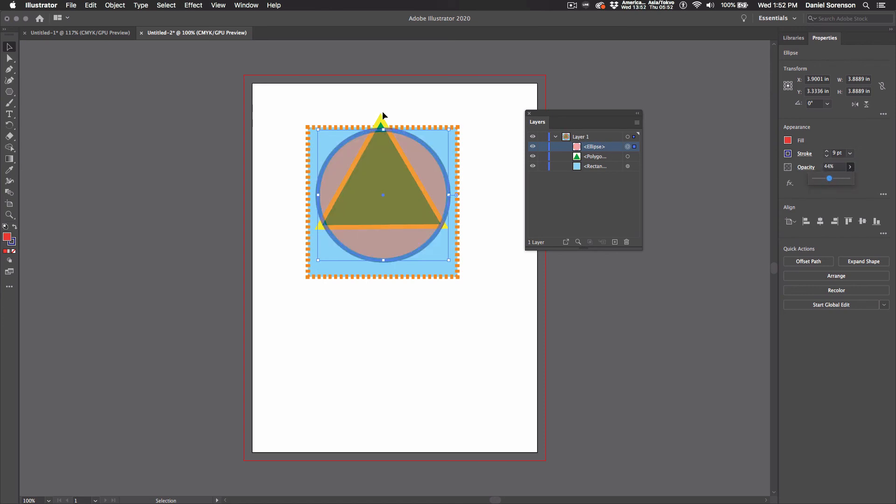
- Place the circle below the triangle in the stacking order and reposition it over the square's lower edge
{"action": "left_click", "coordinate": [8, 47]}
{"action": "left_click_drag", "start_coordinate": [364, 182], "coordinate": [322, 222]}
{"action": "left_click_drag", "start_coordinate": [589, 163], "coordinate": [588, 161]}
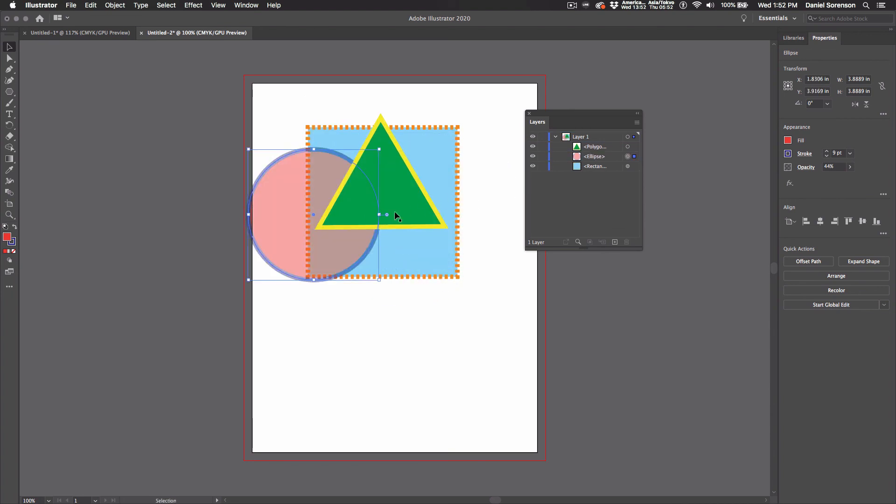
{"action": "left_click_drag", "start_coordinate": [321, 256], "coordinate": [397, 282]}
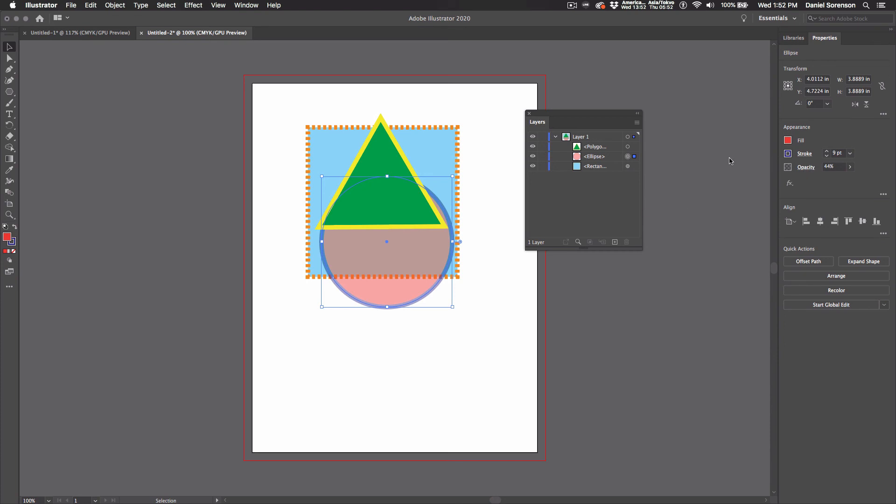
- Change the circle's blending mode to Multiply
{"action": "left_click", "coordinate": [246, 5]}
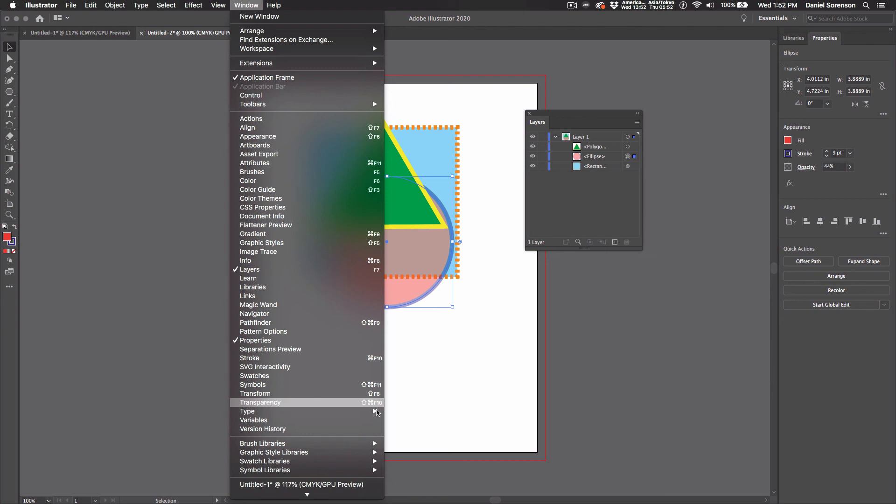
{"action": "left_click", "coordinate": [712, 215]}
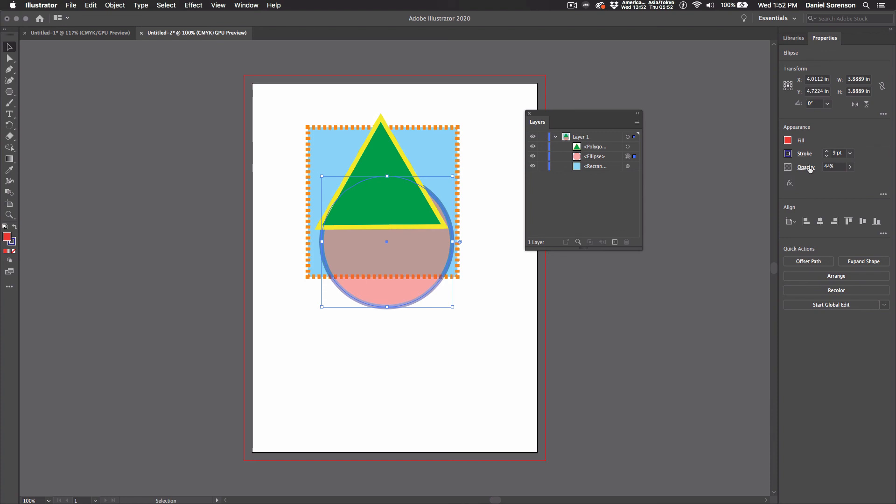
{"action": "left_click", "coordinate": [810, 169]}
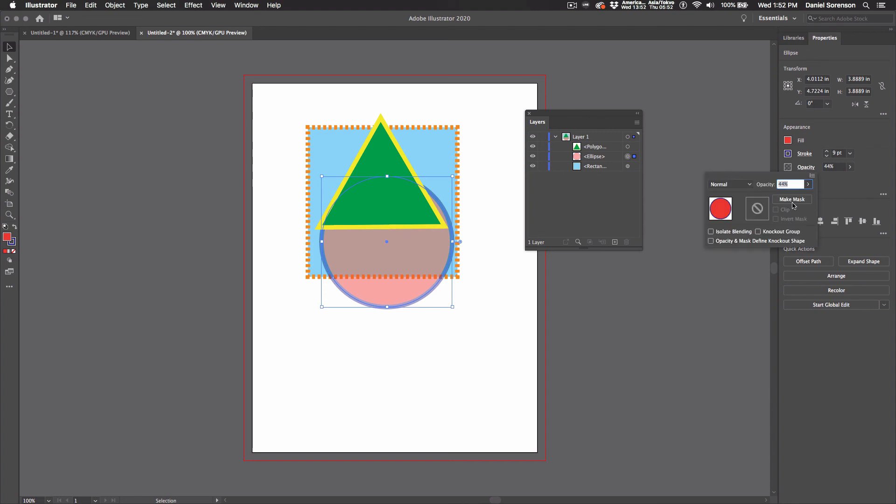
{"action": "left_click", "coordinate": [750, 184]}
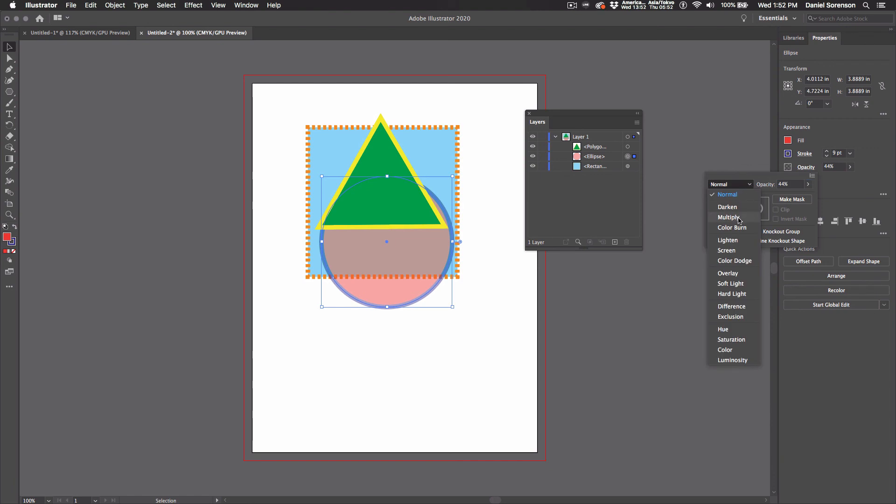
{"action": "left_click", "coordinate": [739, 220]}
{"action": "left_click", "coordinate": [439, 306]}
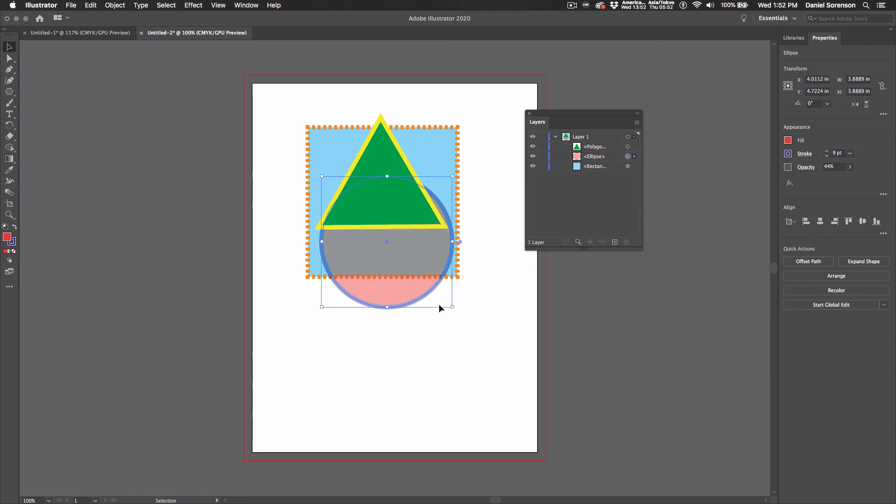
- Move the circle over the square's lower-right corner and raise its opacity to 76%
{"action": "left_click_drag", "start_coordinate": [419, 295], "coordinate": [462, 314]}
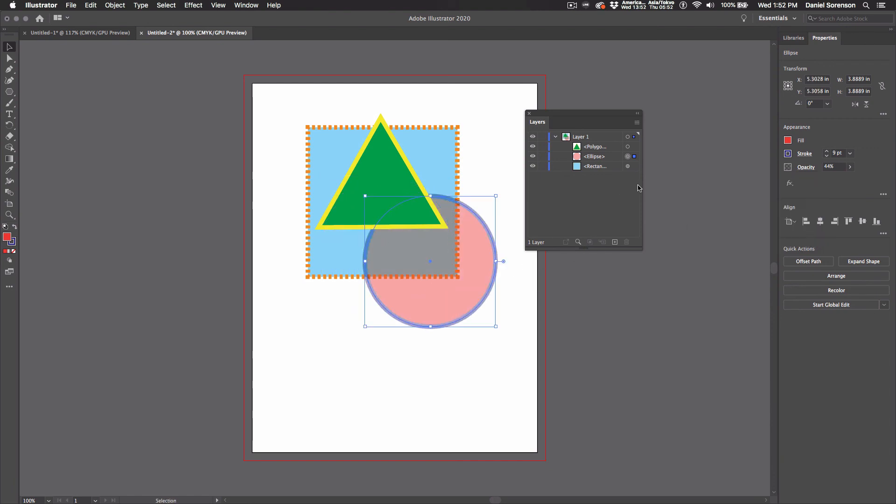
{"action": "left_click", "coordinate": [852, 170]}
{"action": "left_click_drag", "start_coordinate": [829, 178], "coordinate": [840, 178]}
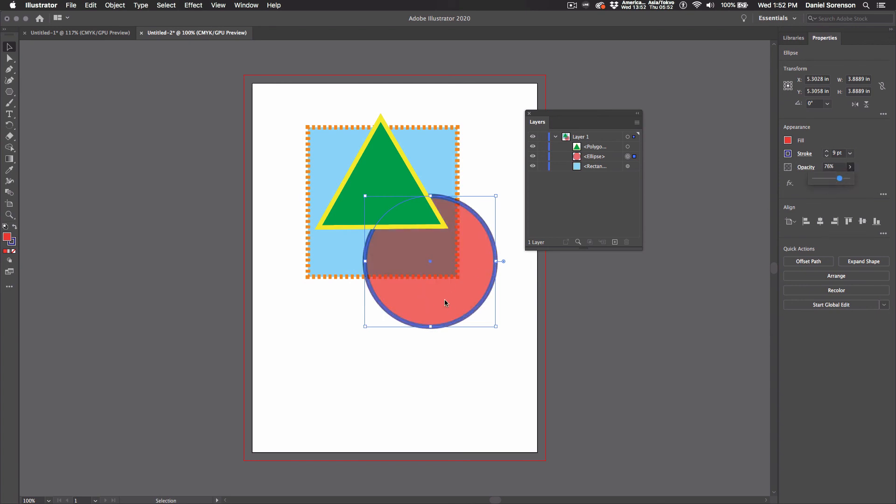
- Bring the circle above the triangle in the stacking order and move it over the square's lower-left corner
{"action": "left_click_drag", "start_coordinate": [445, 302], "coordinate": [430, 265]}
{"action": "left_click", "coordinate": [587, 156]}
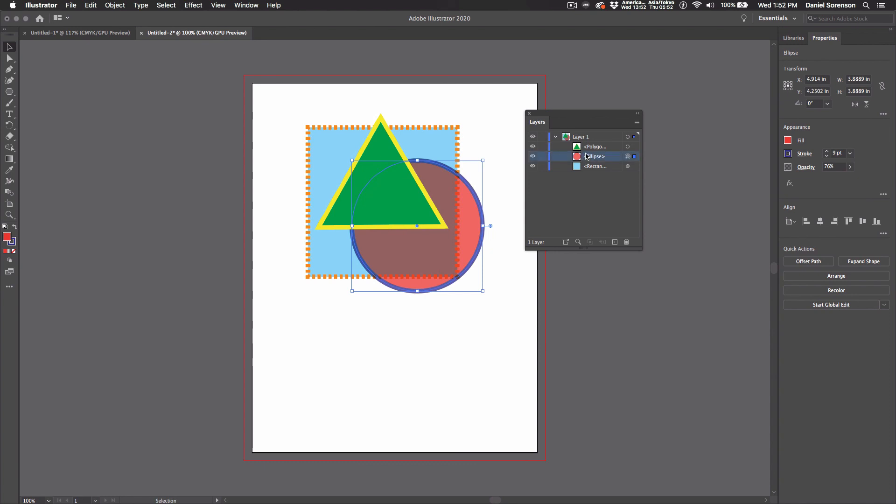
{"action": "left_click_drag", "start_coordinate": [587, 157], "coordinate": [588, 144]}
{"action": "left_click_drag", "start_coordinate": [470, 225], "coordinate": [372, 242]}
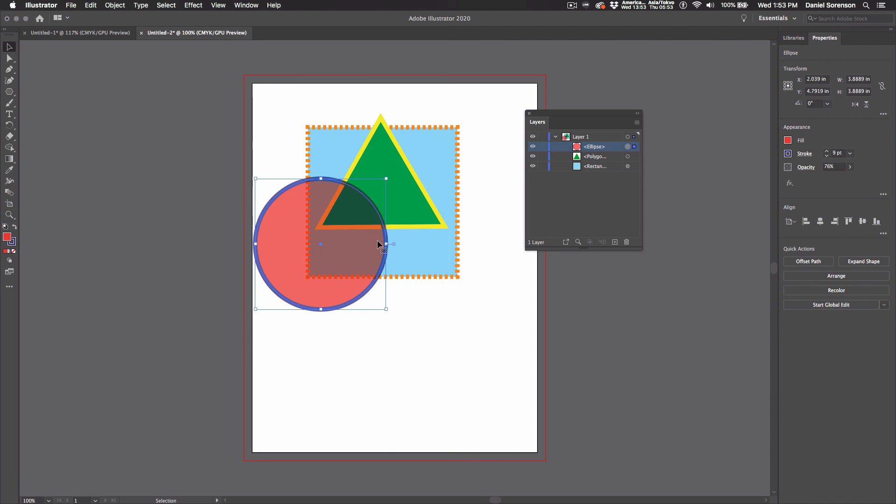
- Try the Overlay blending mode on the circle, and then set it to Screen
{"action": "left_click", "coordinate": [815, 173]}
{"action": "left_click", "coordinate": [737, 184]}
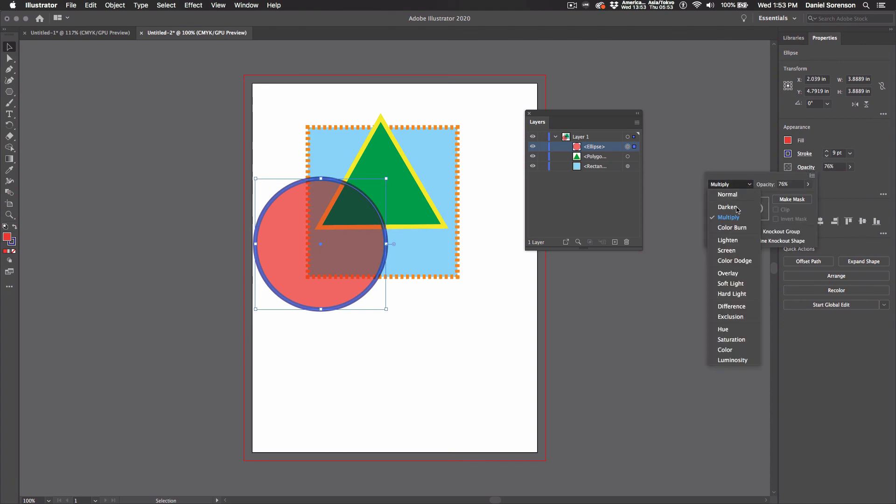
{"action": "left_click", "coordinate": [732, 274]}
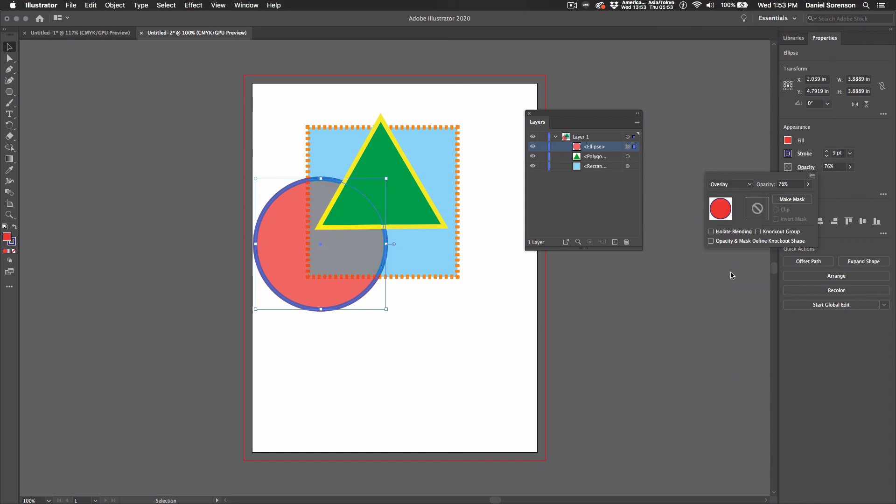
{"action": "left_click", "coordinate": [748, 184]}
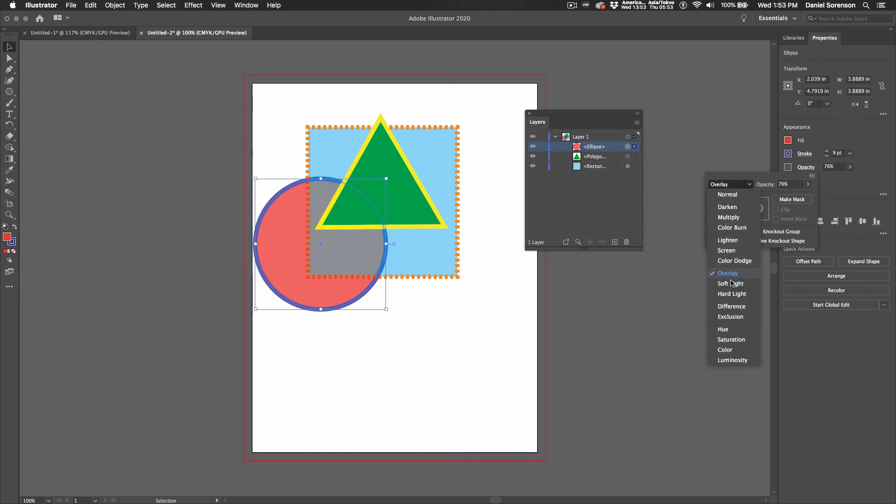
{"action": "left_click", "coordinate": [727, 252]}
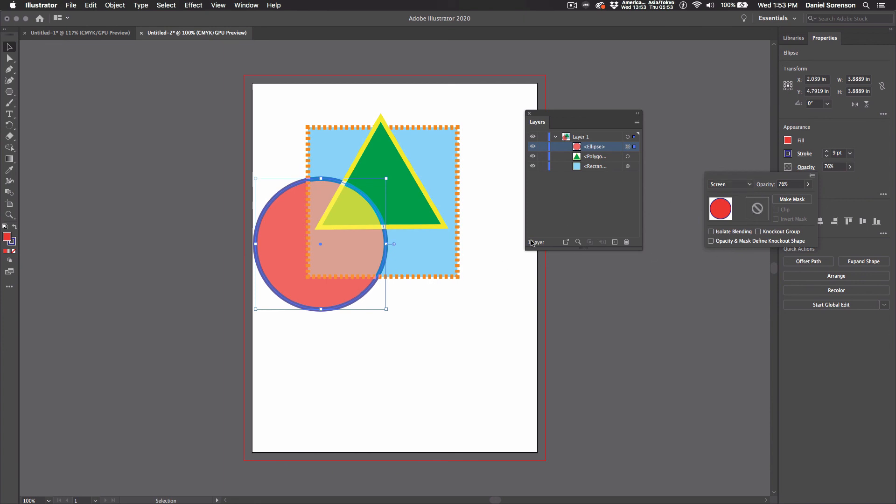
{"action": "left_click", "coordinate": [349, 284]}
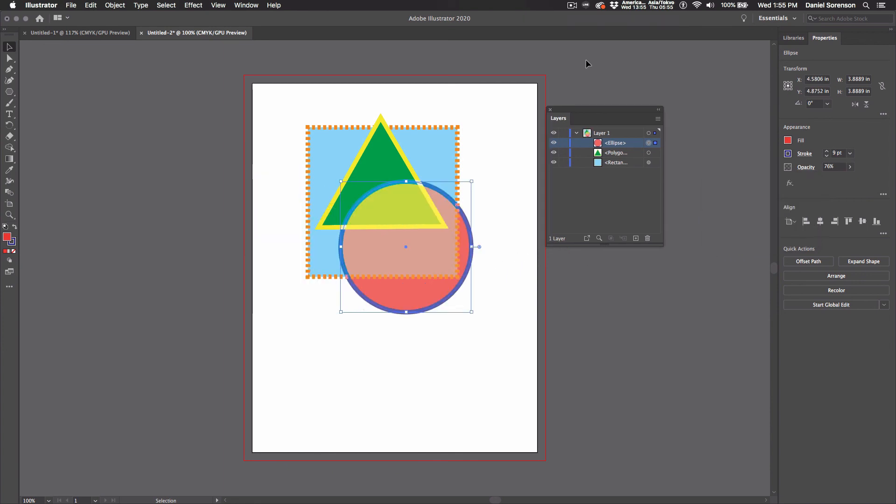
- Hide and show the circle and the triangle in turn through their visibility in the layer list
{"action": "left_click", "coordinate": [554, 143]}
{"action": "left_click", "coordinate": [554, 143]}
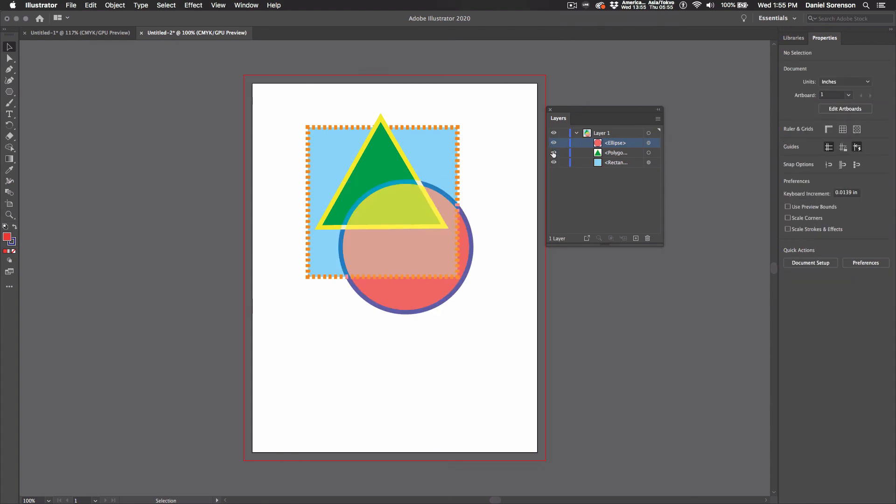
{"action": "left_click", "coordinate": [553, 153]}
{"action": "left_click", "coordinate": [553, 152]}
{"action": "left_click", "coordinate": [554, 153]}
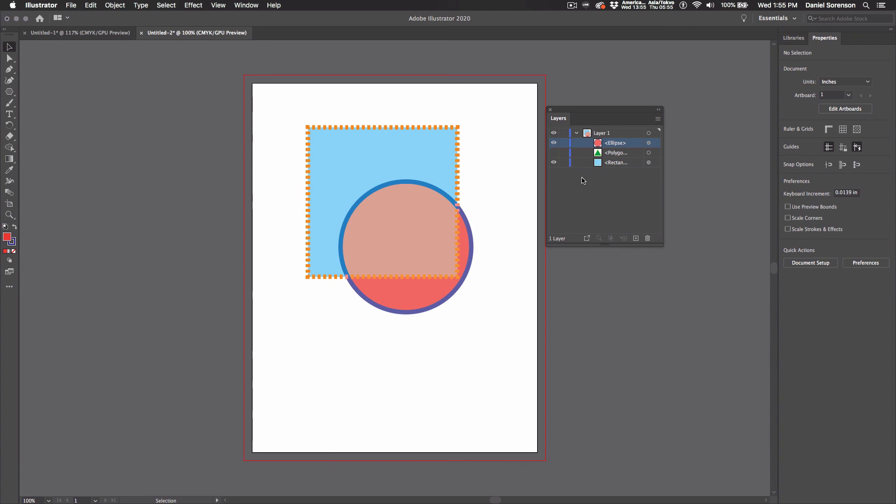
{"action": "left_click", "coordinate": [554, 153]}
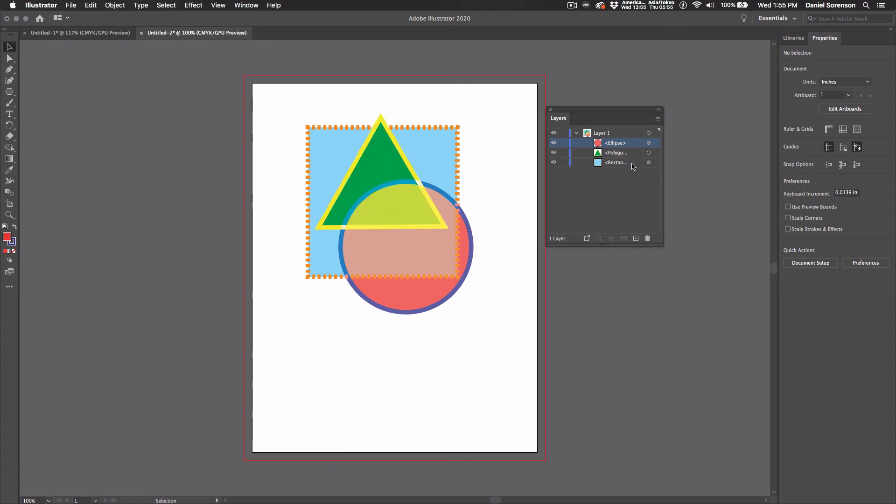
- Try locking and unlocking the individual shapes in Layer 1
{"action": "left_click", "coordinate": [563, 152]}
{"action": "left_click", "coordinate": [563, 143]}
{"action": "left_click", "coordinate": [565, 162]}
{"action": "left_click", "coordinate": [564, 153]}
- Create a new layer above Layer 1, move the circle into it, and expand it to show its contents
{"action": "left_click", "coordinate": [577, 133]}
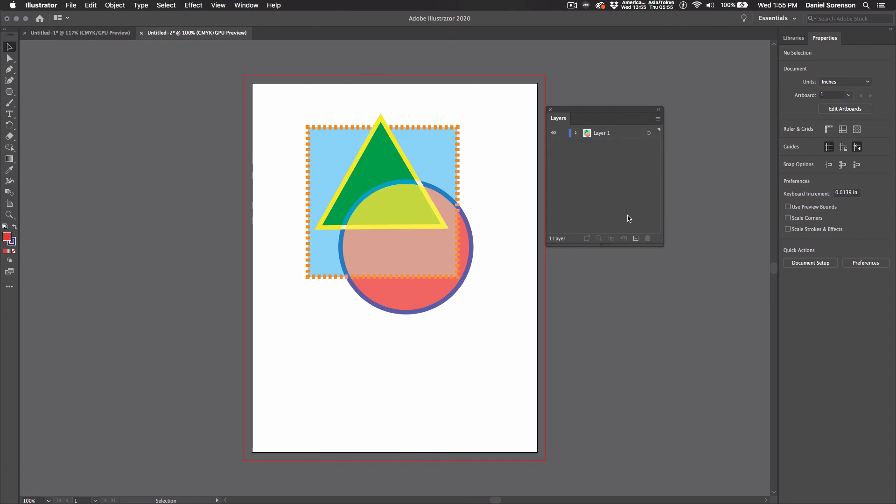
{"action": "left_click", "coordinate": [635, 239]}
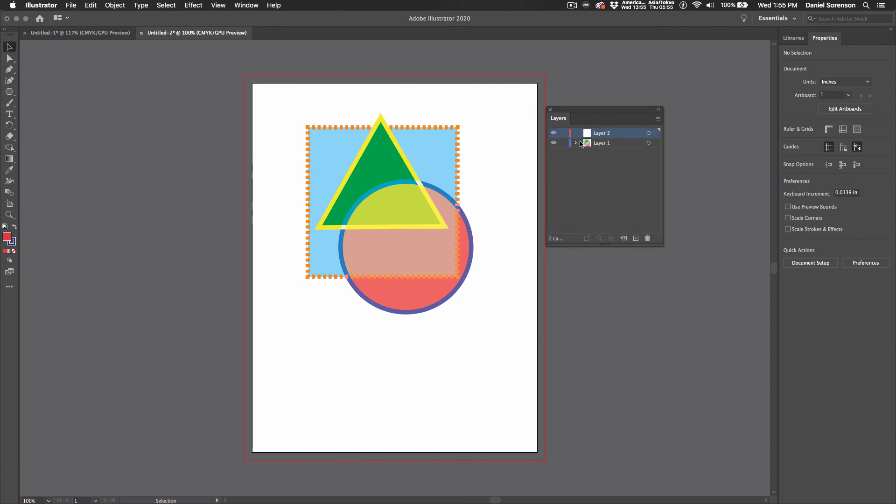
{"action": "left_click", "coordinate": [577, 144]}
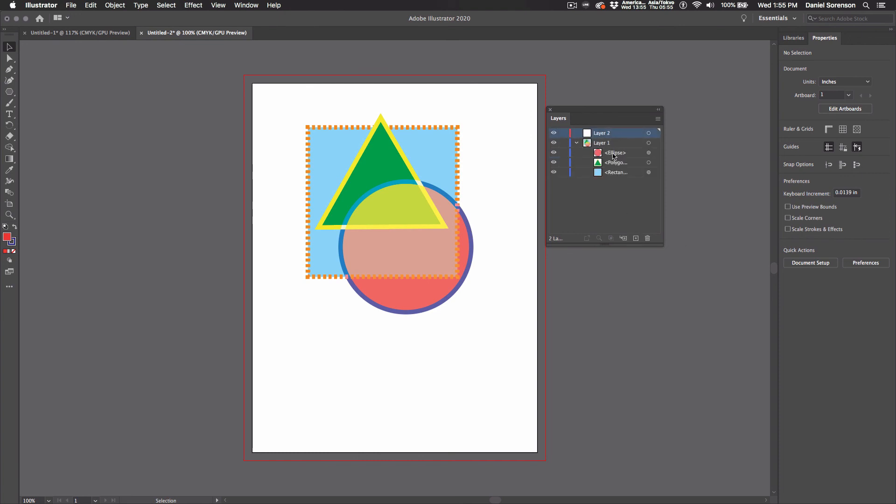
{"action": "left_click_drag", "start_coordinate": [614, 156], "coordinate": [570, 136]}
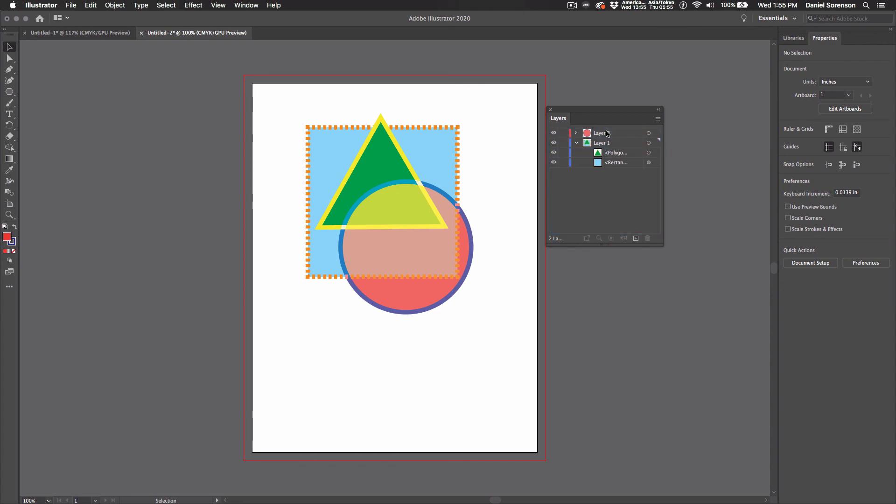
{"action": "left_click", "coordinate": [577, 134]}
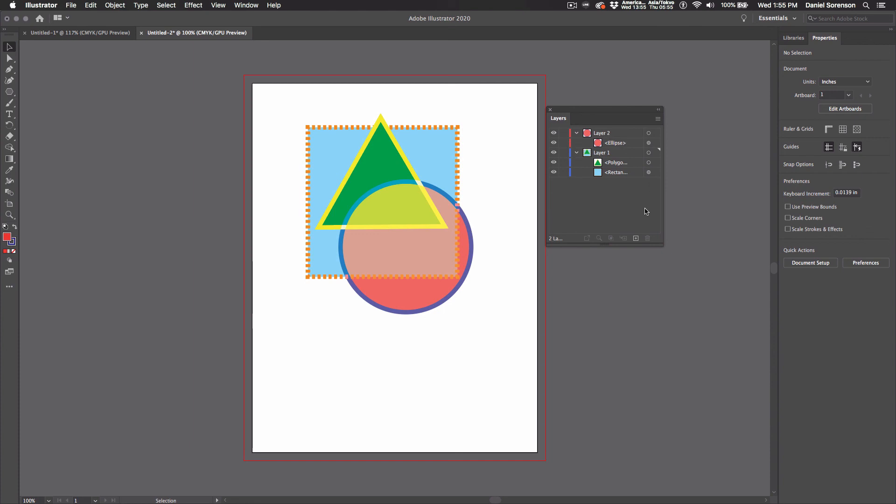
- Set the layer list's row size to Large and enlarge the Layers panel to fit the full object names
{"action": "left_click", "coordinate": [658, 119]}
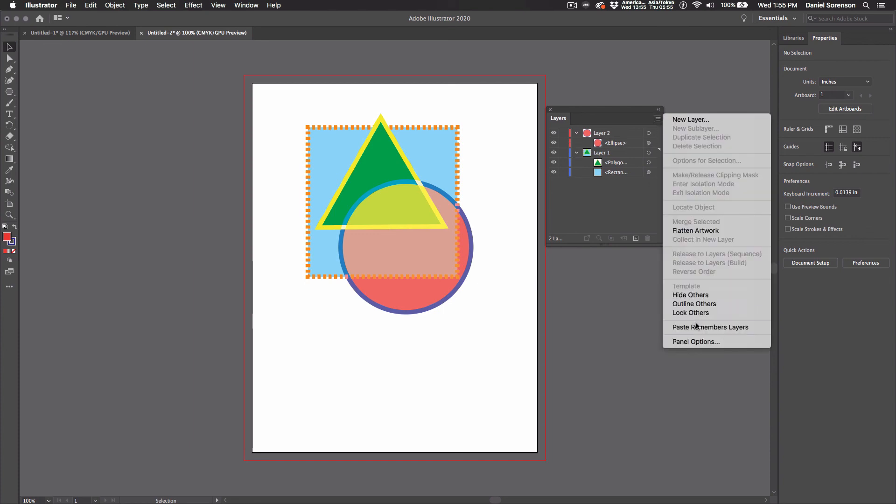
{"action": "left_click", "coordinate": [696, 342]}
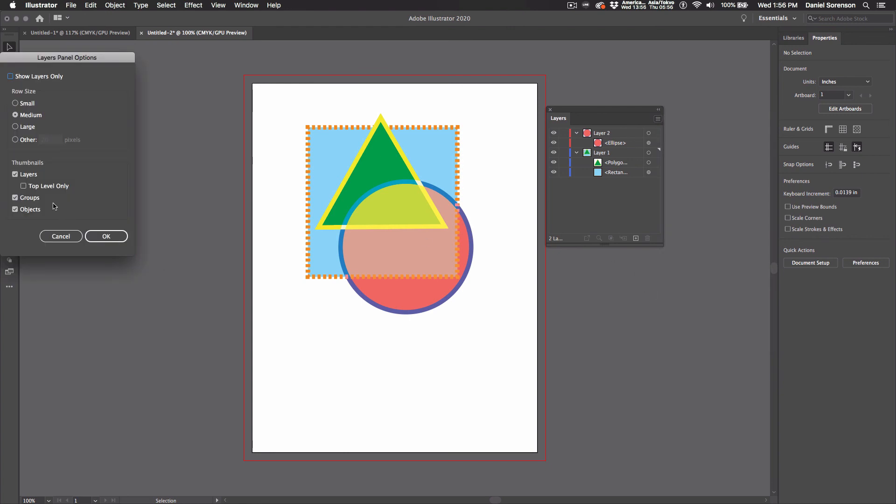
{"action": "left_click", "coordinate": [16, 127]}
{"action": "left_click", "coordinate": [108, 236]}
{"action": "left_click_drag", "start_coordinate": [660, 244], "coordinate": [679, 289]}
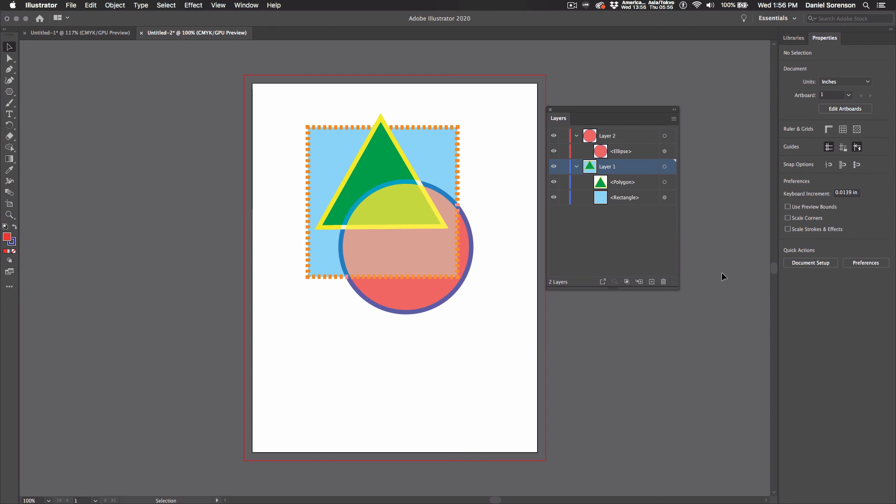
- Rename Layer 2 as "Circle layer", its ellipse as "Circle" and Layer 1 as "Triangle, rectangle", and open the polygon's name for editing
{"action": "left_click", "coordinate": [612, 138]}
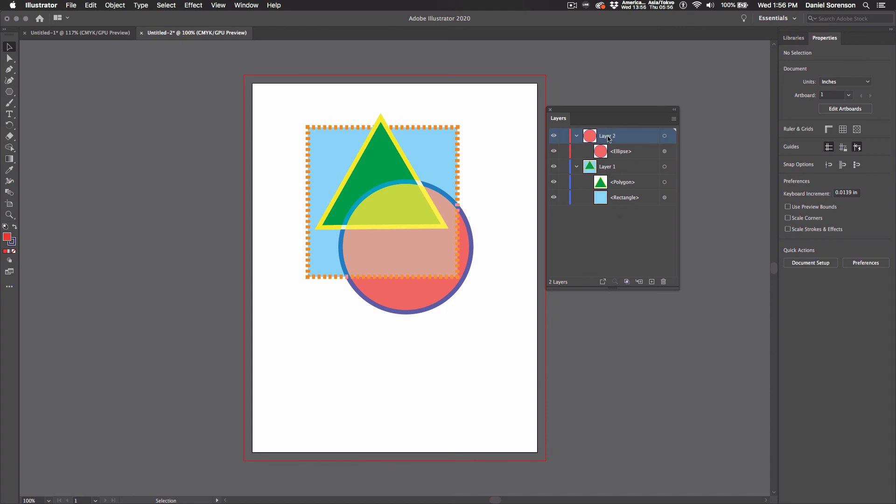
{"action": "double_click", "coordinate": [608, 138]}
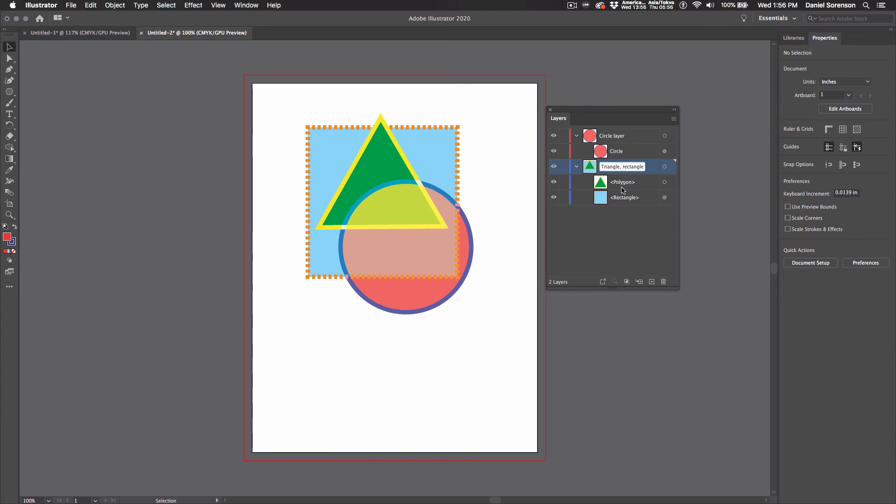
{"action": "double_click", "coordinate": [621, 183]}
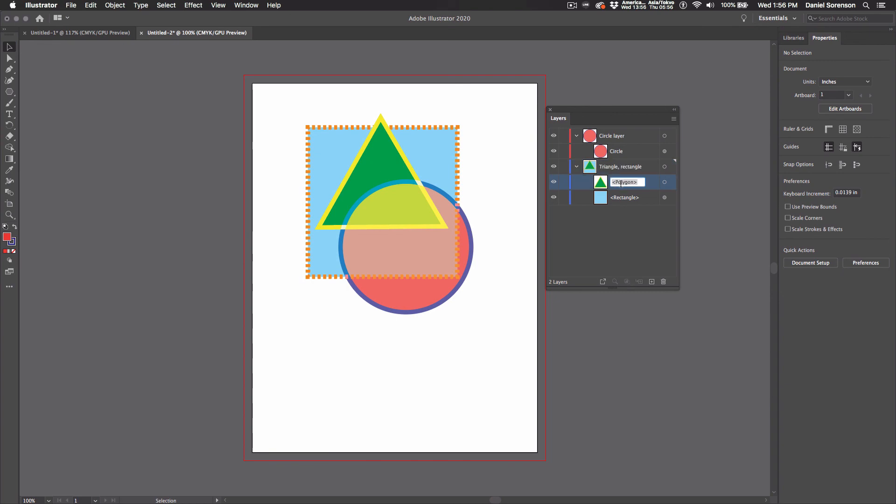